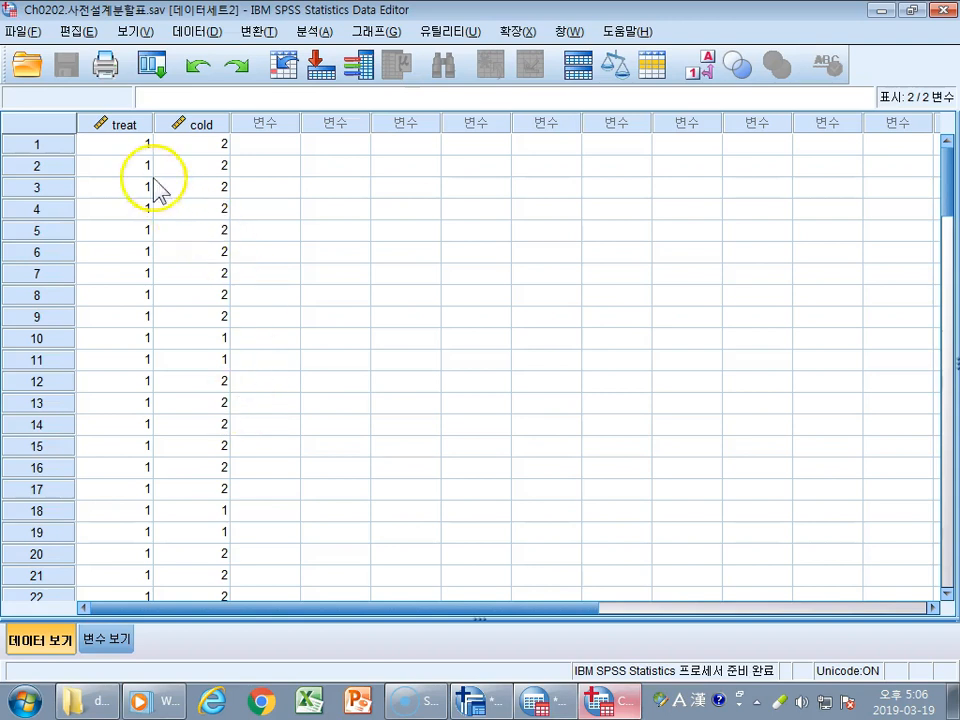
# Step: Examine the raw case values in the treat and cold columns of the data set
pyautogui.moveTo(121, 124); pyautogui.dragTo(221, 125)
pyautogui.scroll(-20, 144, 291)
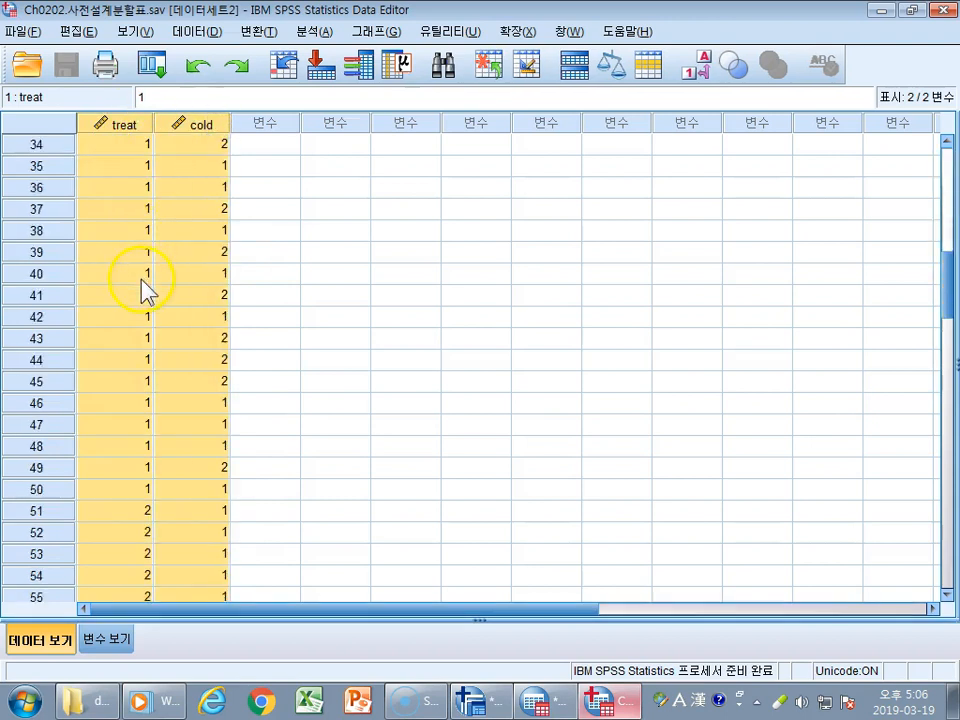
pyautogui.scroll(-4, 144, 300)
pyautogui.scroll(13, 144, 300)
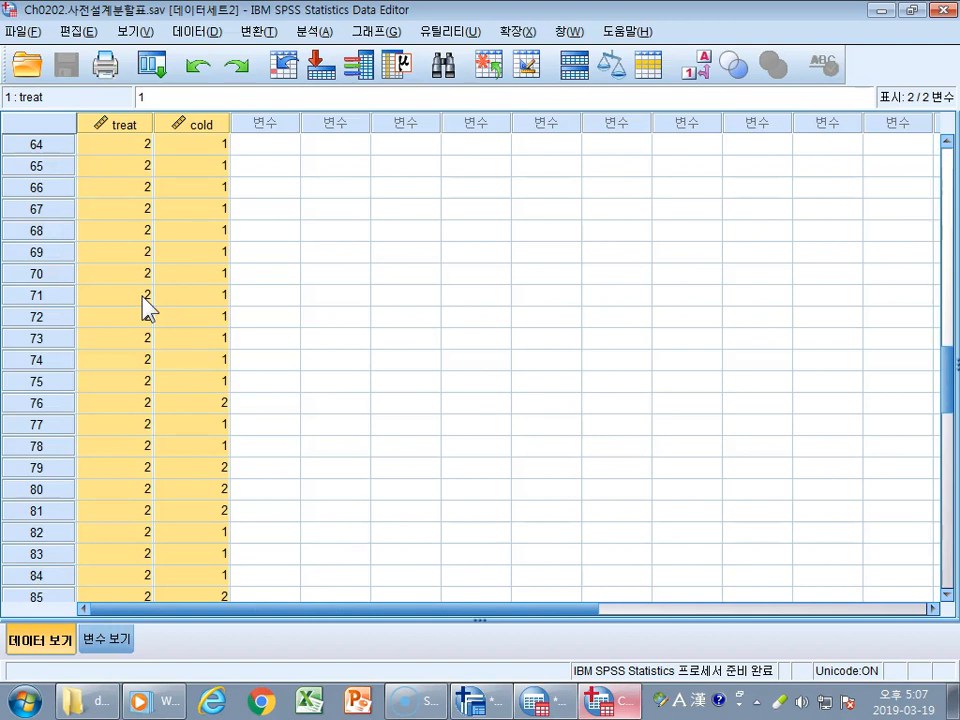
# Step: Create a new empty data file
pyautogui.click(30, 31)
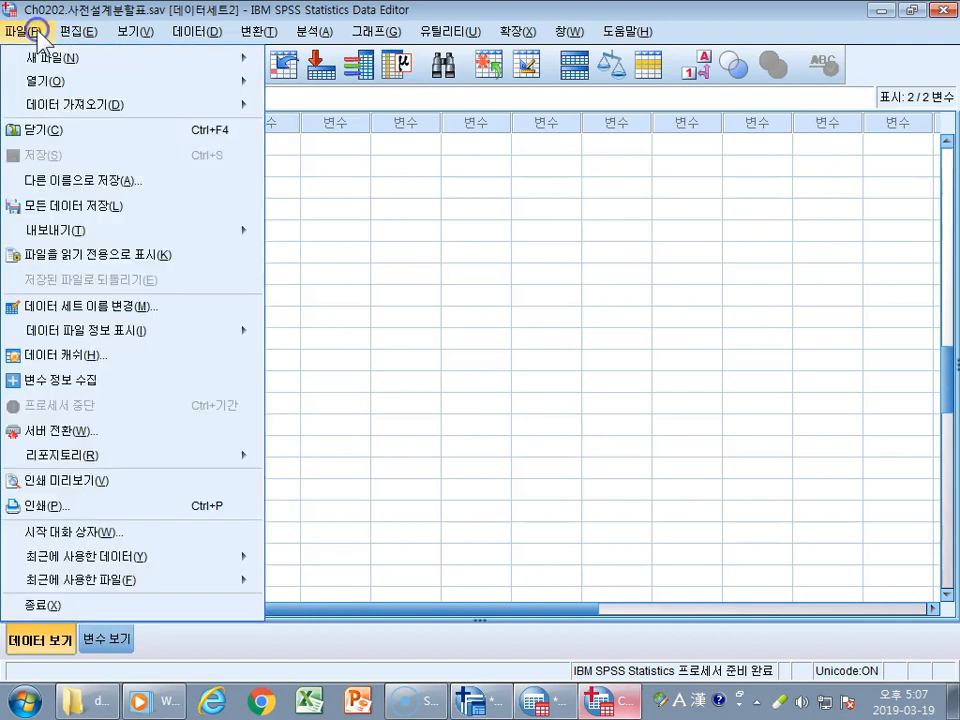
pyautogui.moveTo(52, 62)
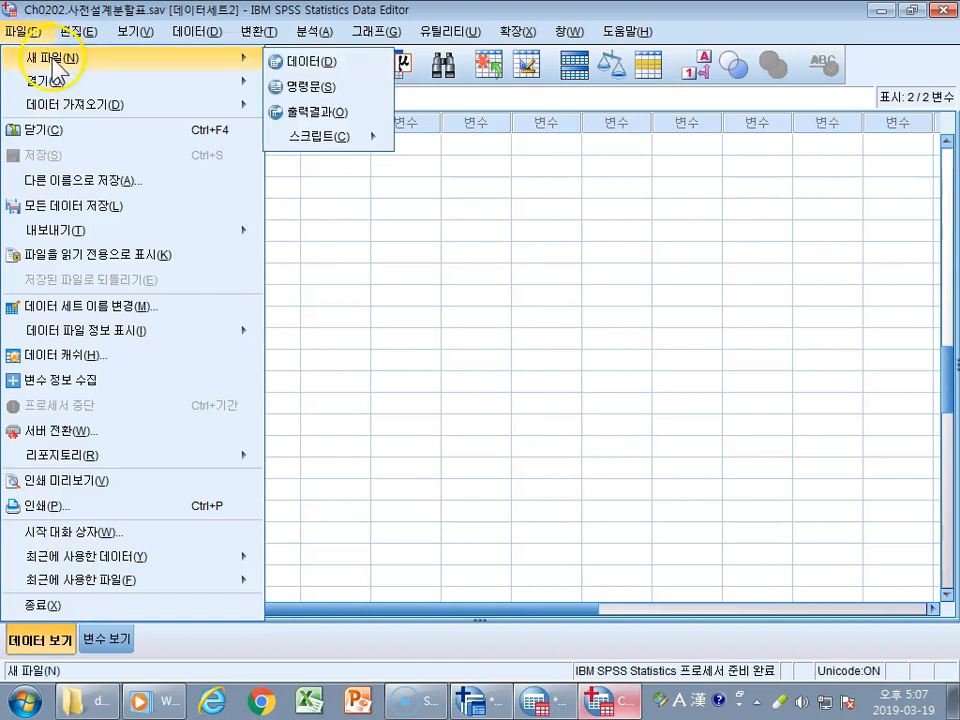
pyautogui.click(300, 62)
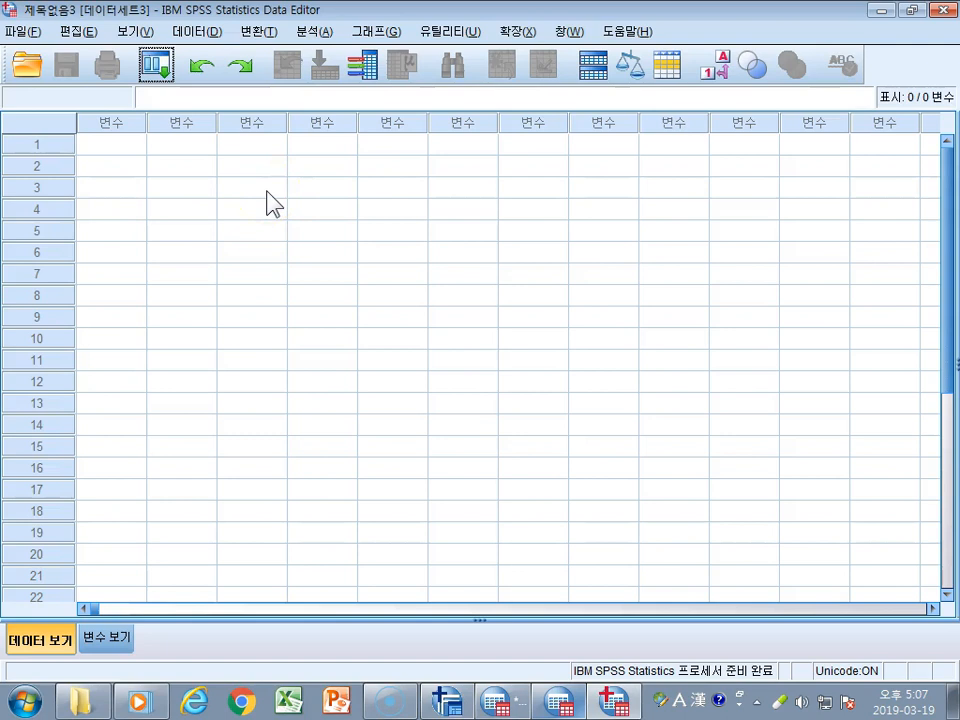
# Step: Enter the values 1, 1 and 170867 across the first three columns of row 1
pyautogui.click(113, 143)
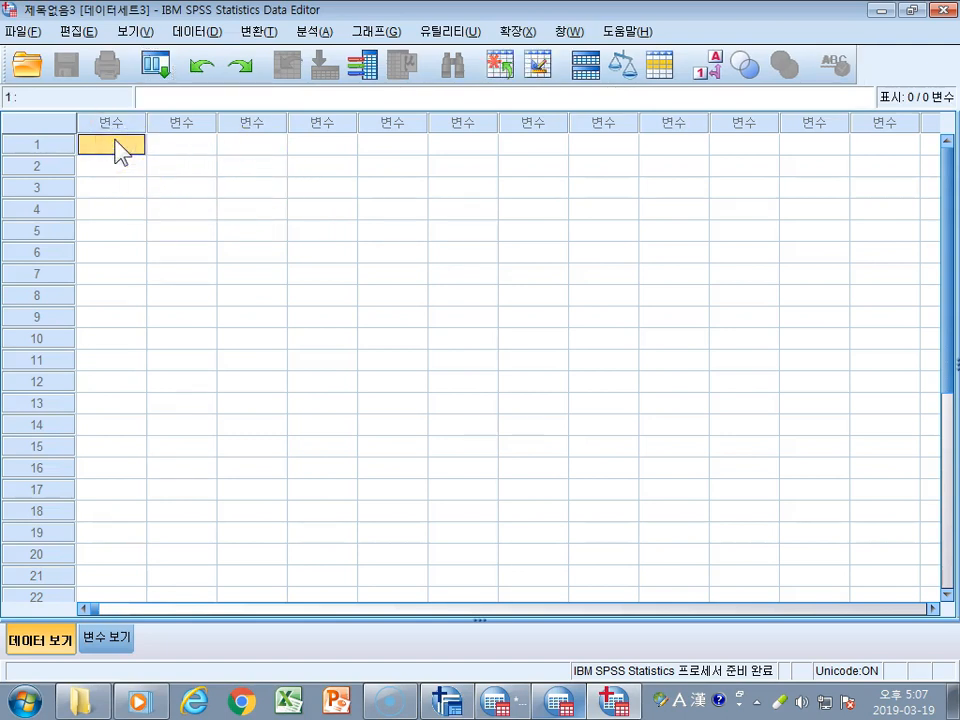
pyautogui.write('1')
pyautogui.press('Tab')
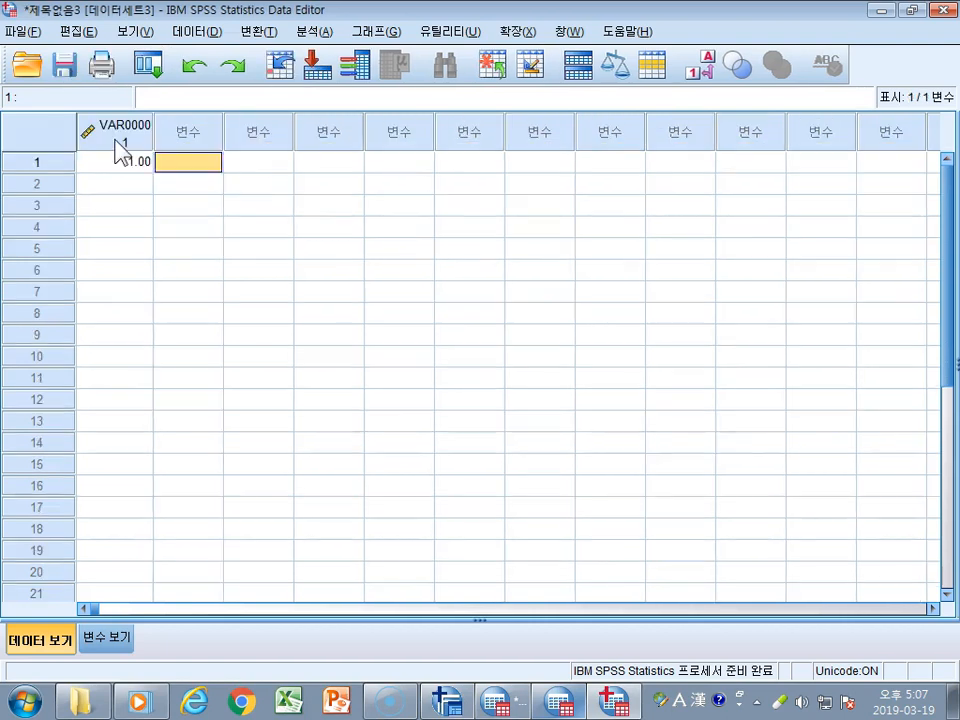
pyautogui.write('1')
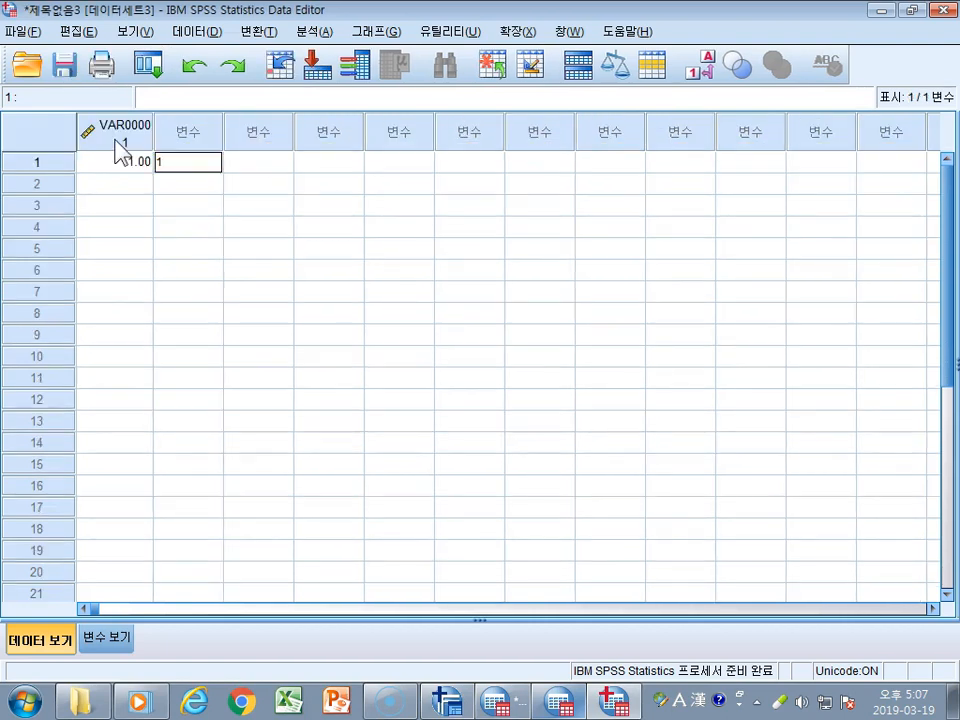
pyautogui.press('Tab')
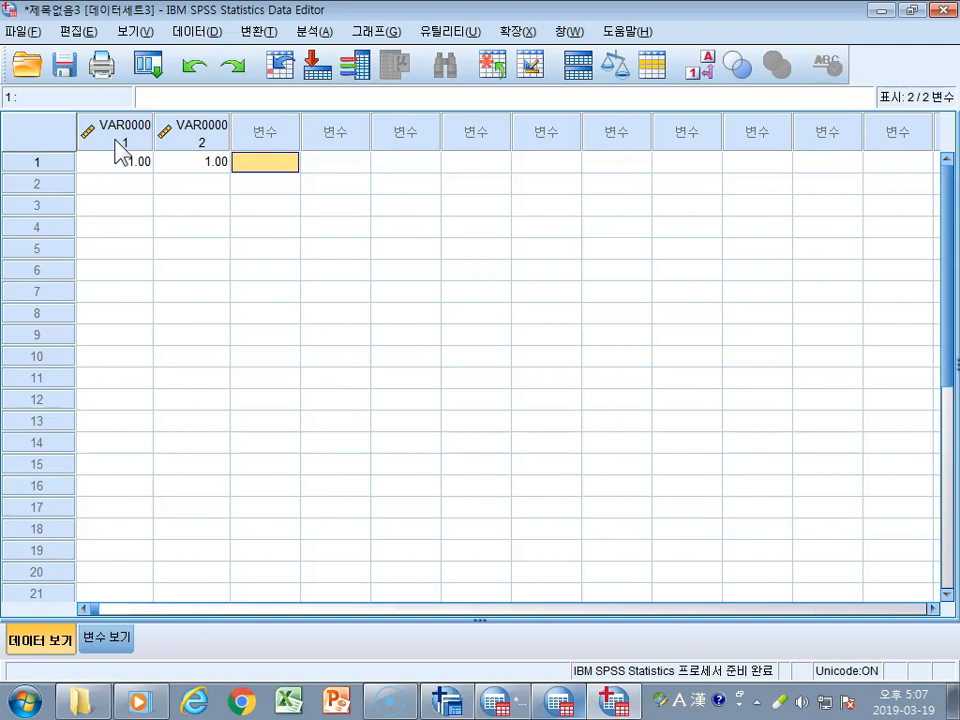
pyautogui.write('17')
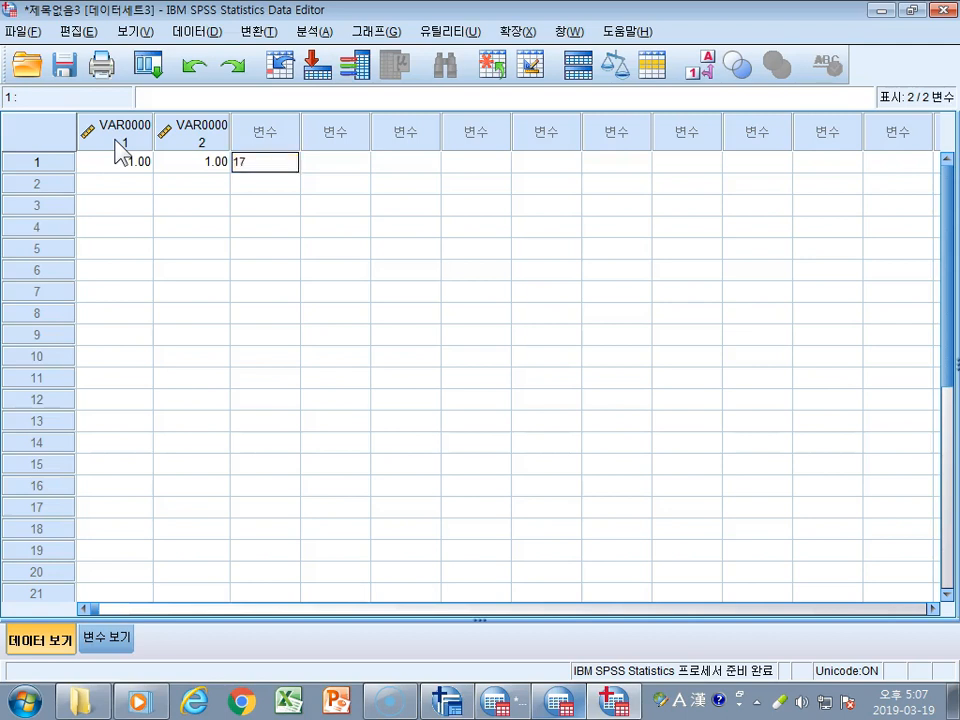
pyautogui.write('0867')
pyautogui.press('Return')
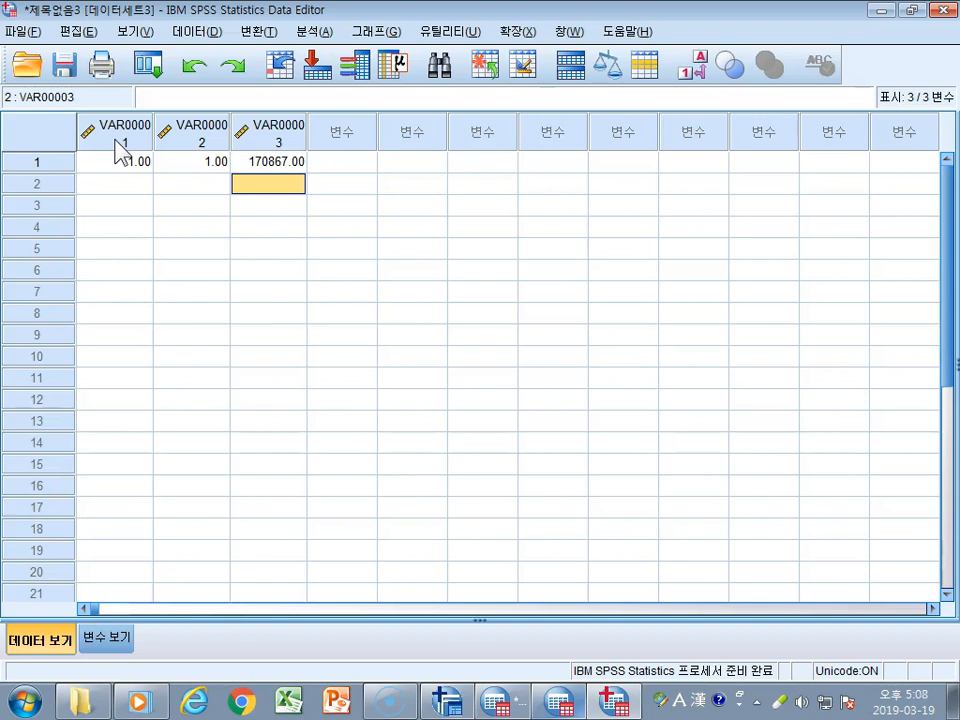
# Step: Fill row 2 with the values 1, 2 and 723 across the three columns
pyautogui.press('Left')
pyautogui.press('Left')
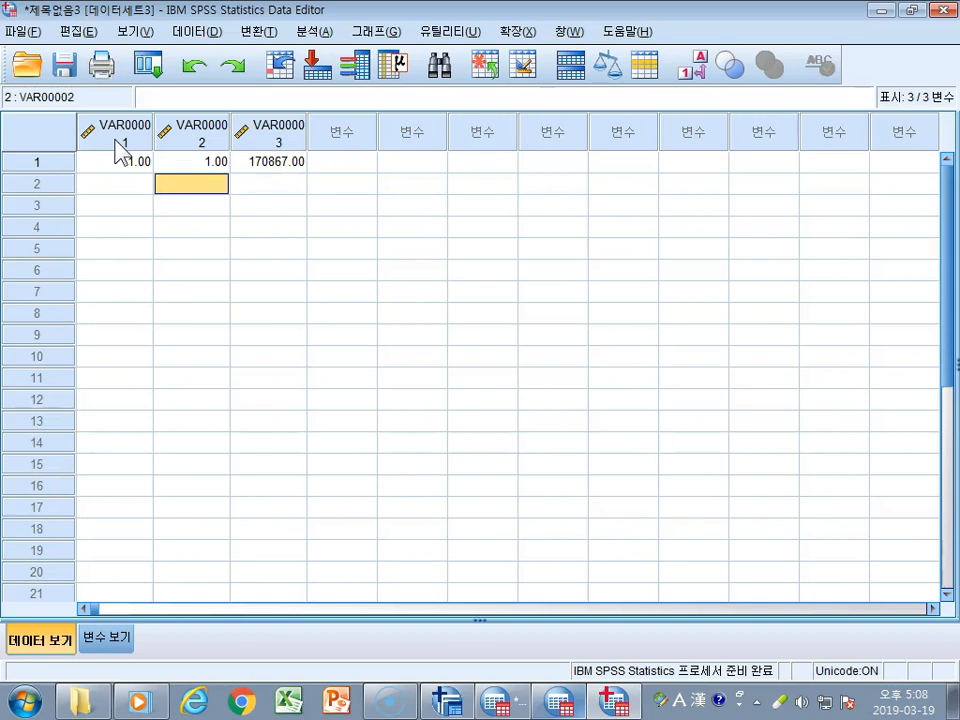
pyautogui.write('1')
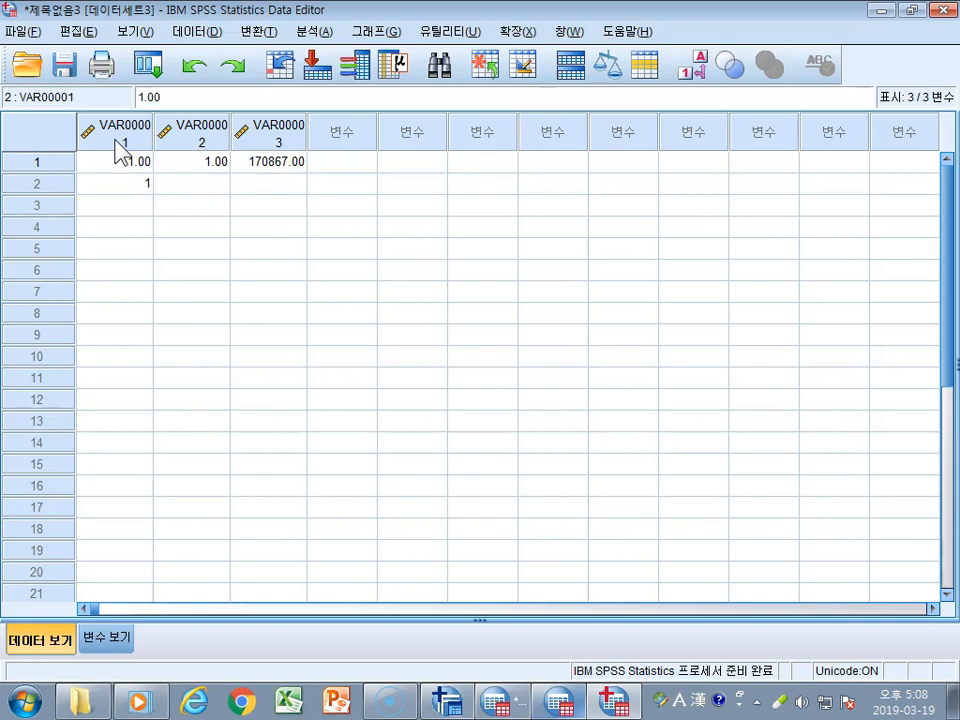
pyautogui.press('Tab')
pyautogui.write('2')
pyautogui.press('Tab')
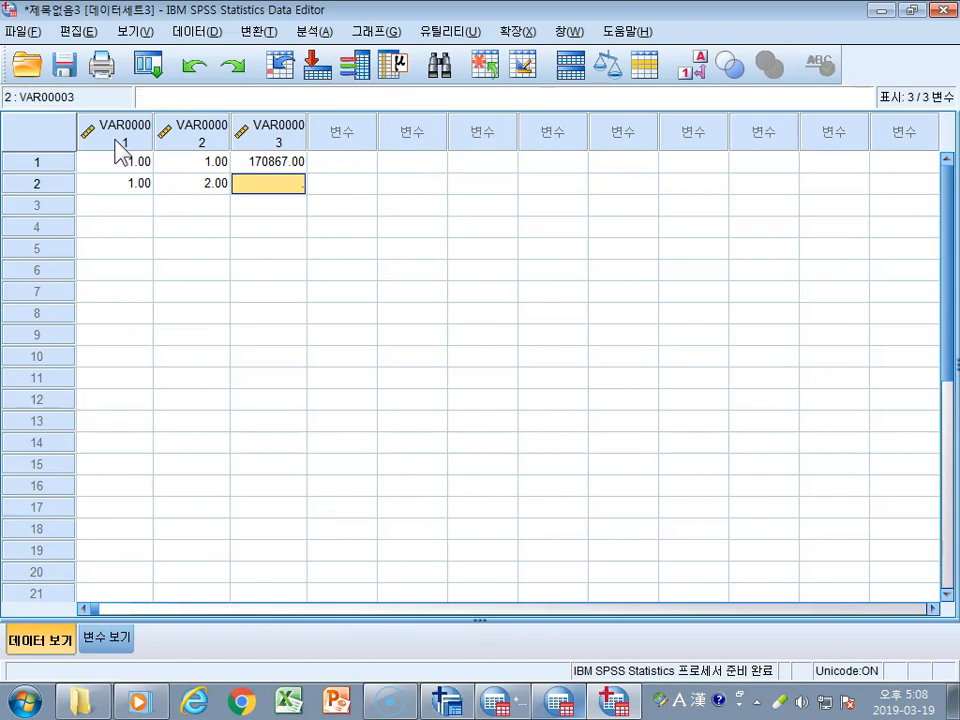
pyautogui.write('723')
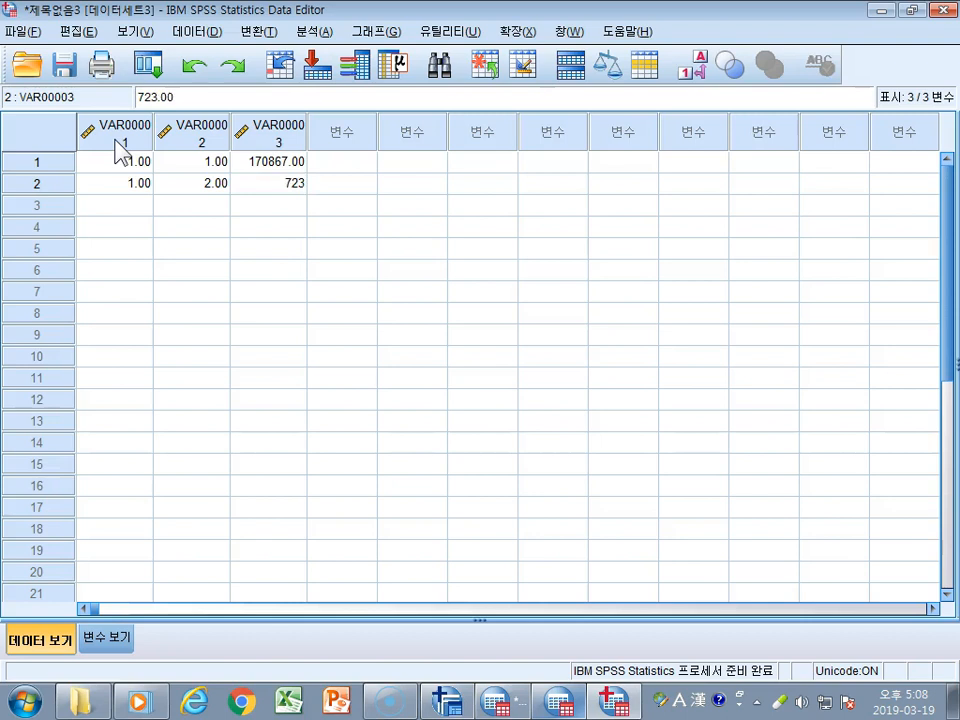
pyautogui.press('Return')
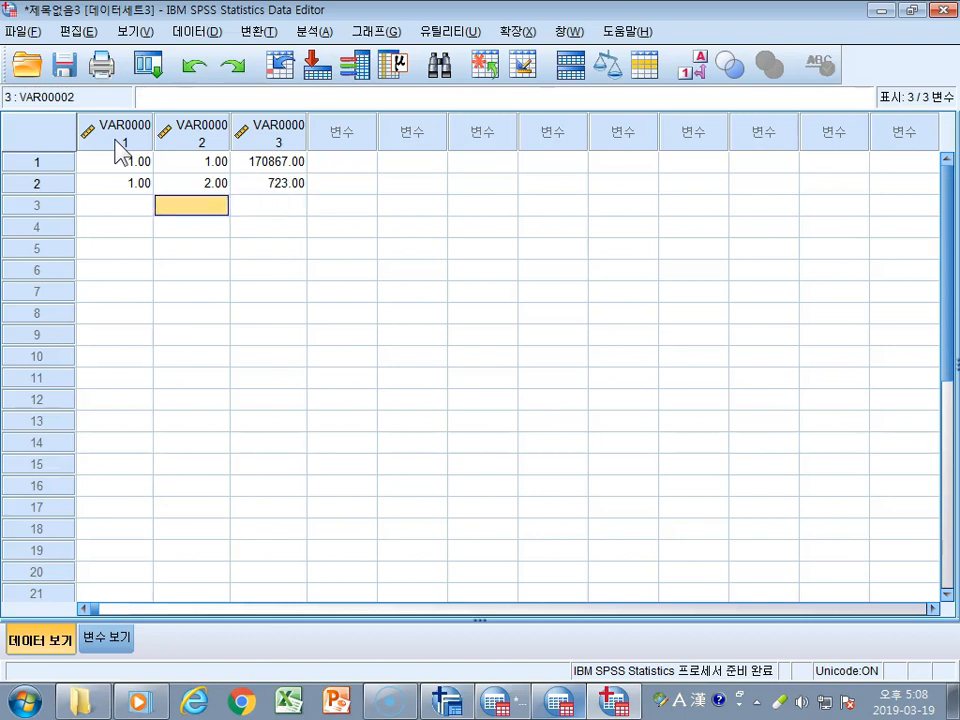
# Step: Fill row 3 with the values 2, 1 and 27784 across the three columns
pyautogui.write('2')
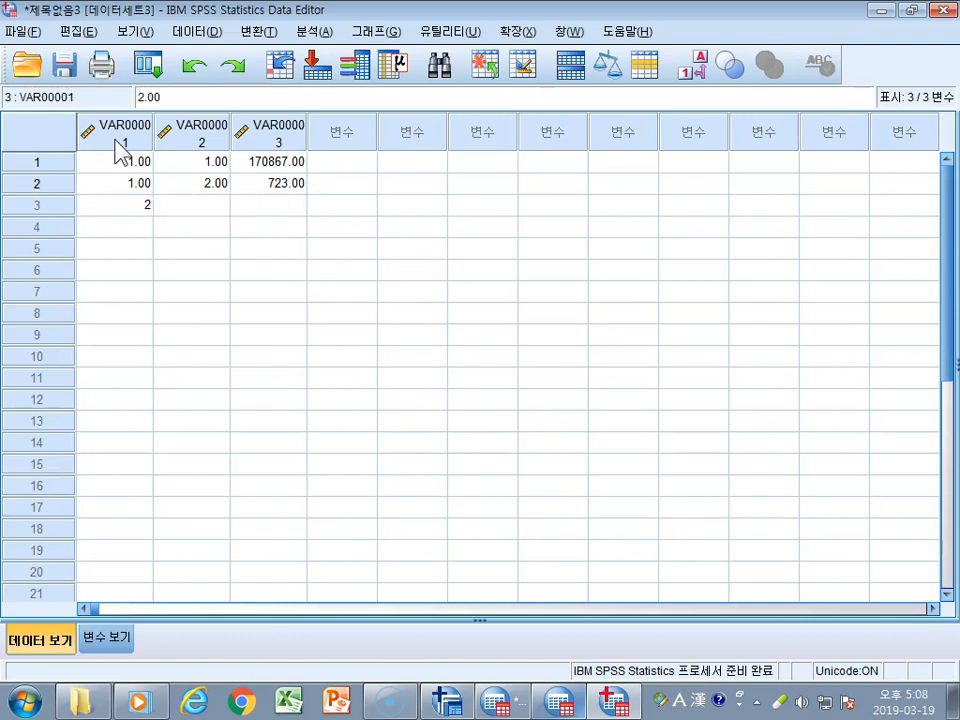
pyautogui.press('Tab')
pyautogui.write('1')
pyautogui.press('Tab')
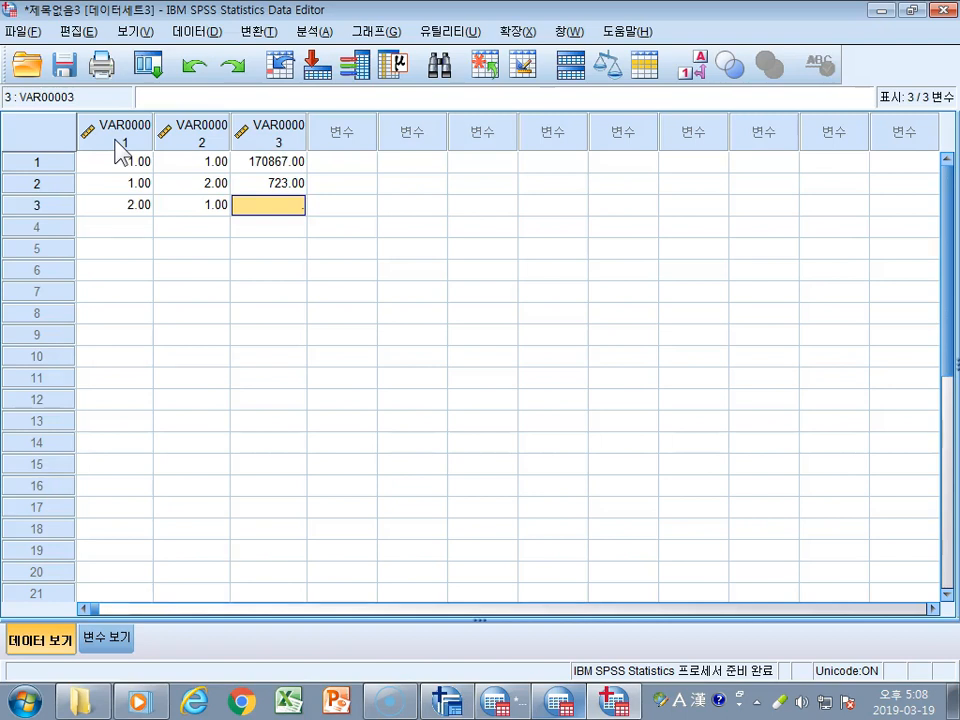
pyautogui.write('27784')
pyautogui.press('Return')
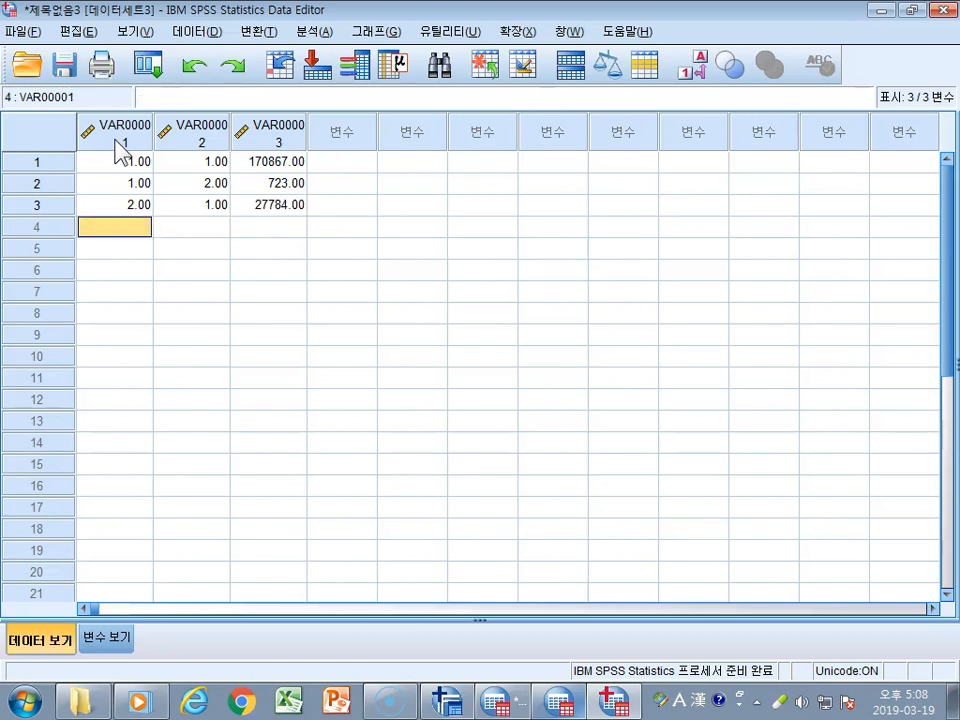
# Step: Fill row 4 with the values 2, 2 and 504 across the three columns
pyautogui.write('2')
pyautogui.press('Tab')
pyautogui.write('2')
pyautogui.press('Tab')
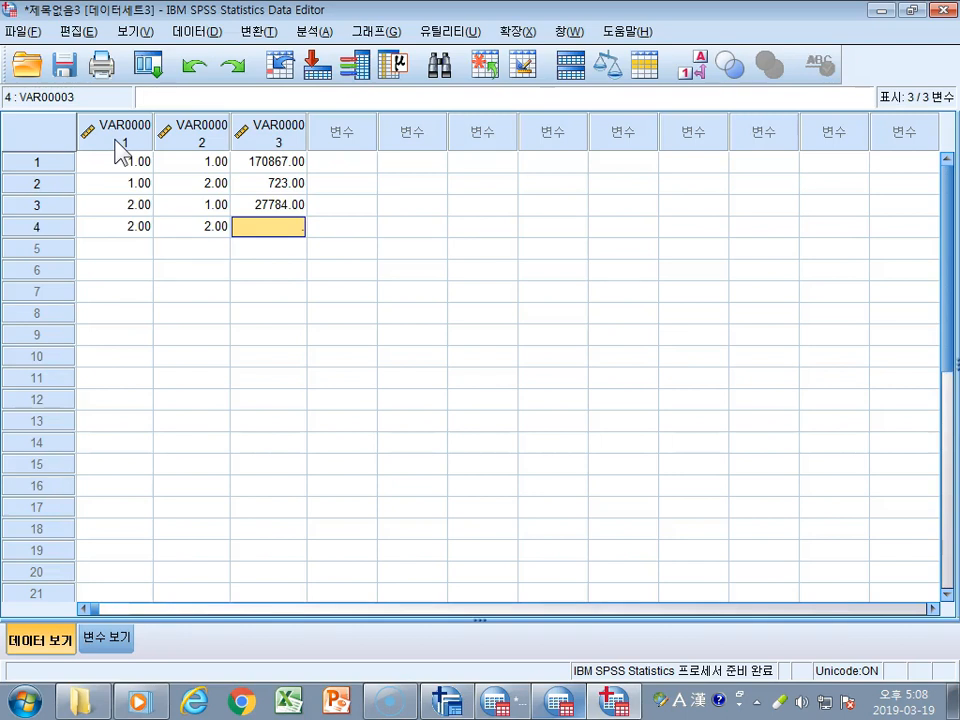
pyautogui.write('504')
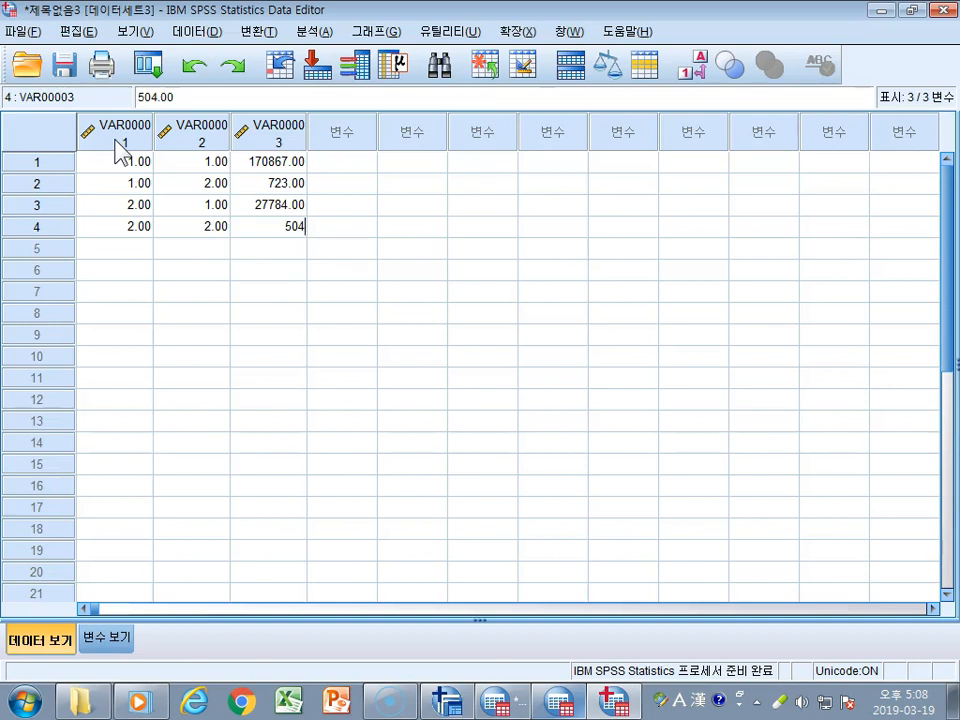
pyautogui.press('Return')
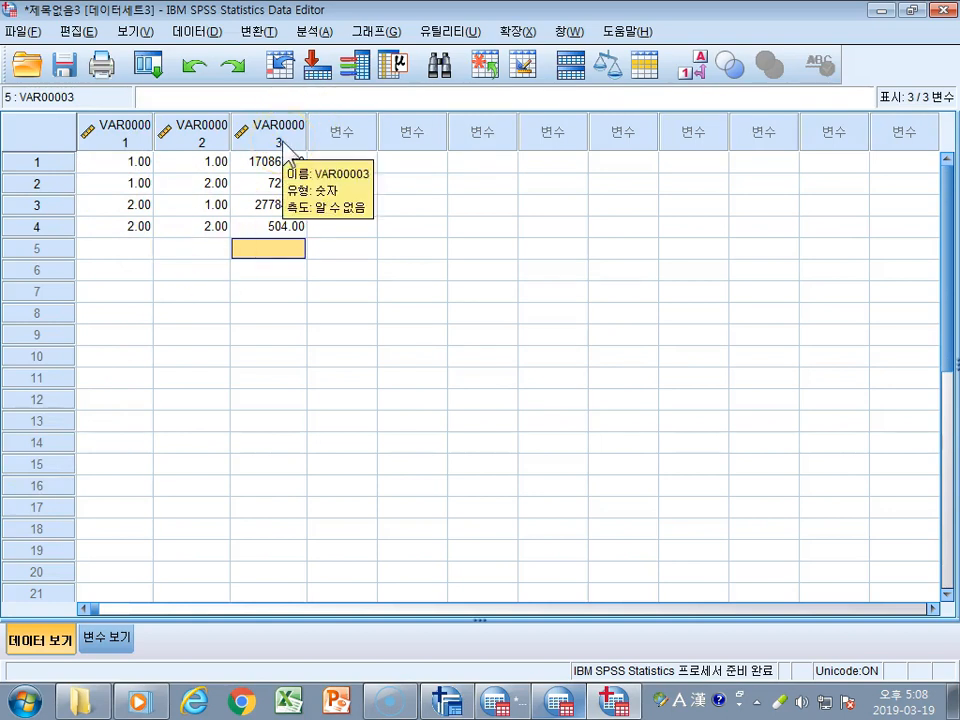
# Step: Look at the raw treat and cold data set for comparison and return to the new data set
pyautogui.click(557, 701)
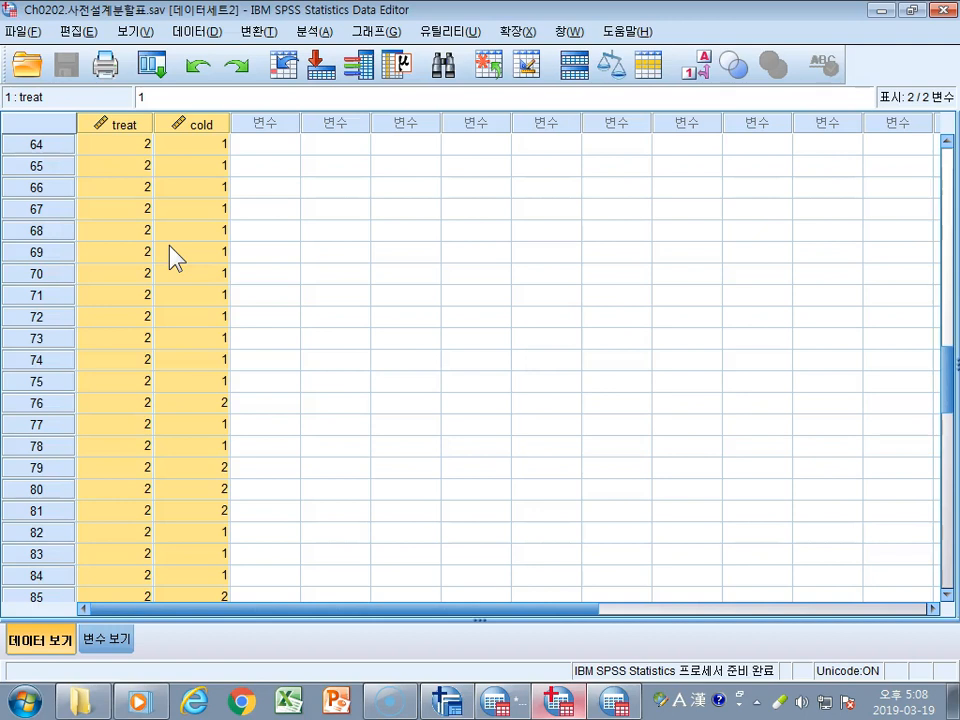
pyautogui.click(612, 701)
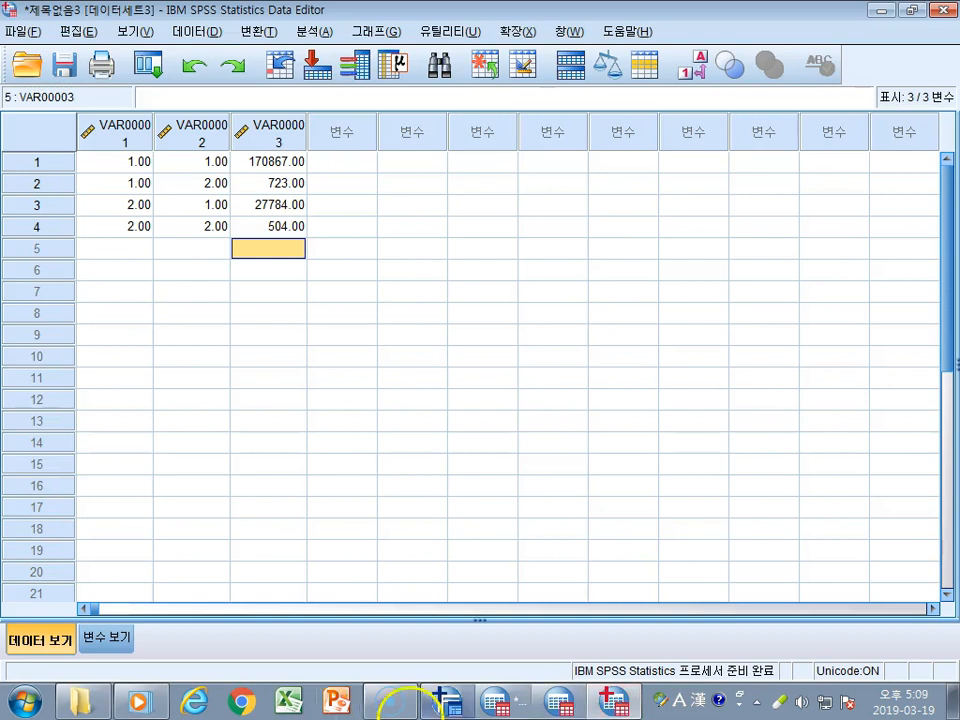
# Step: Show the variable definitions and rename the first variable as 흡연유무
pyautogui.click(130, 639)
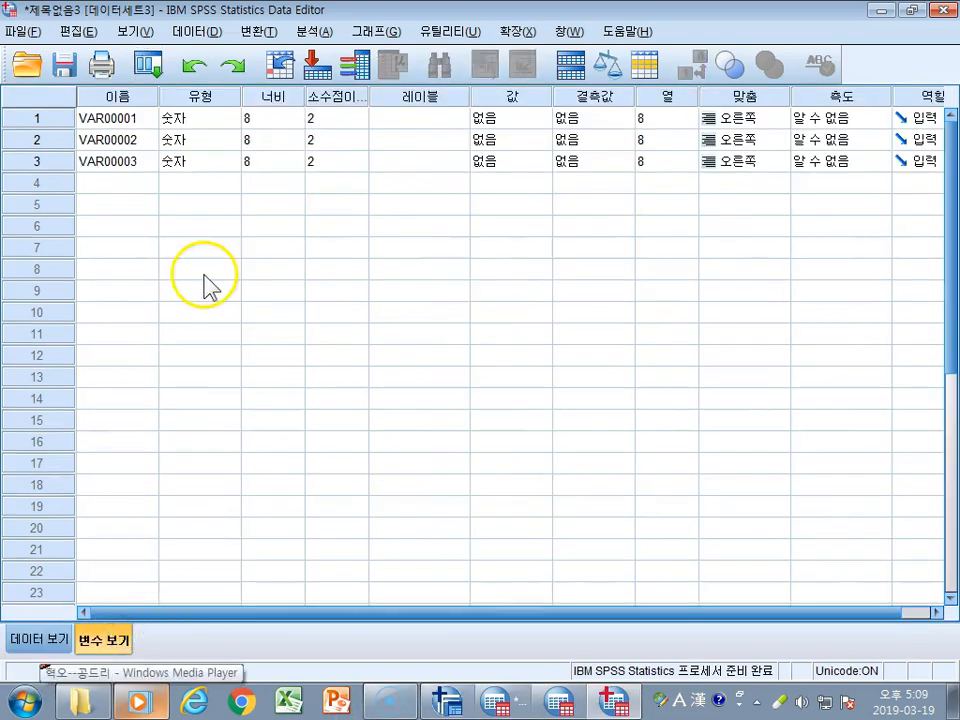
pyautogui.click(145, 118)
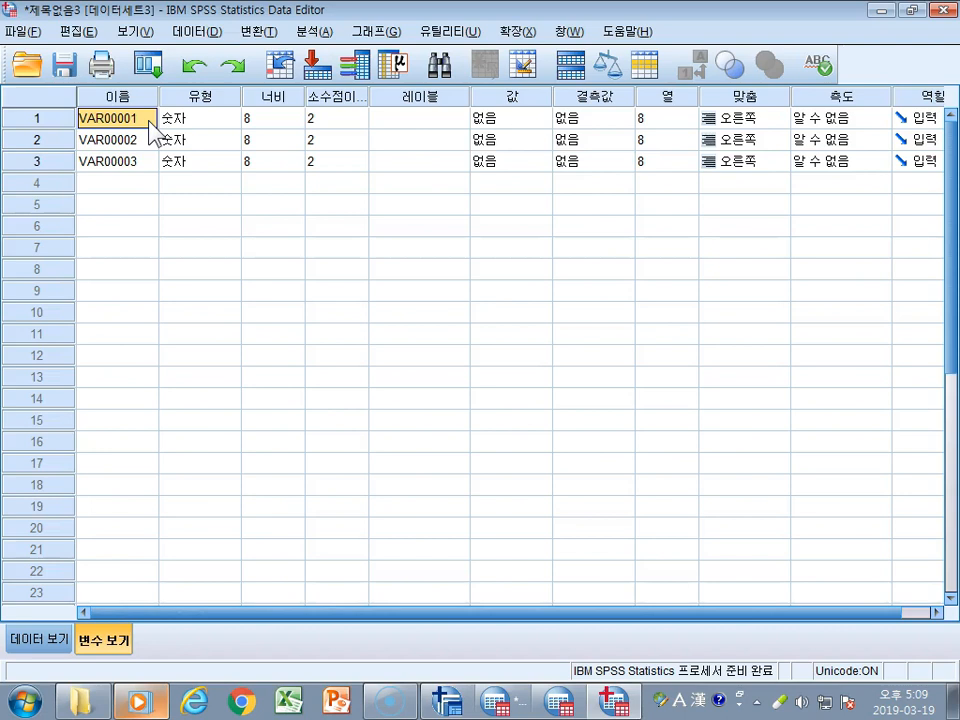
pyautogui.press('Hangul')
pyautogui.write('흡여')
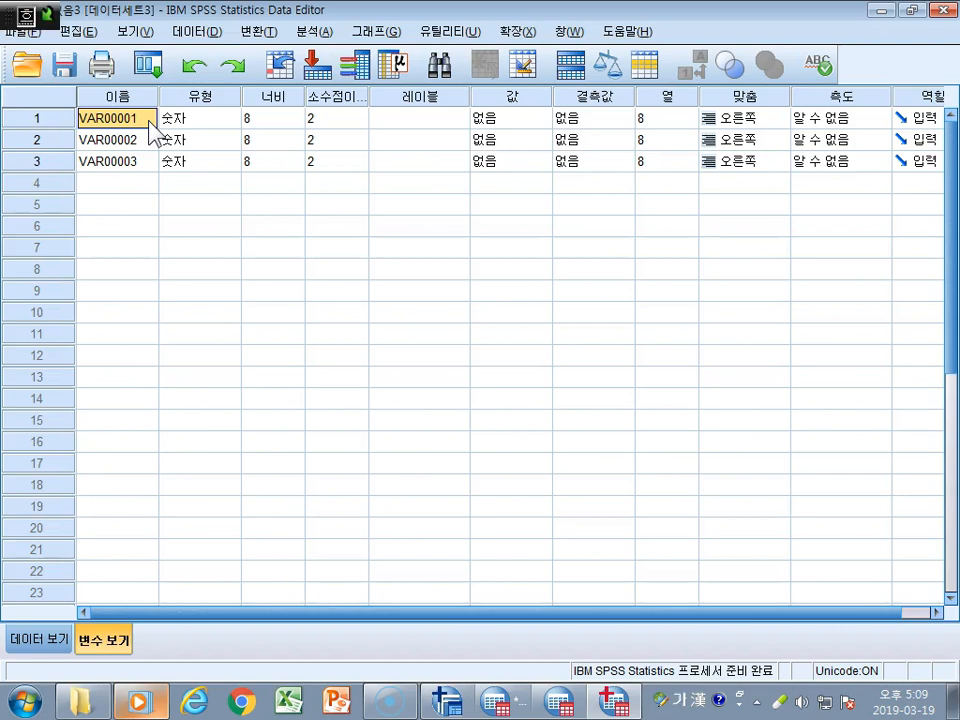
pyautogui.write('연유무')
pyautogui.press('Return')
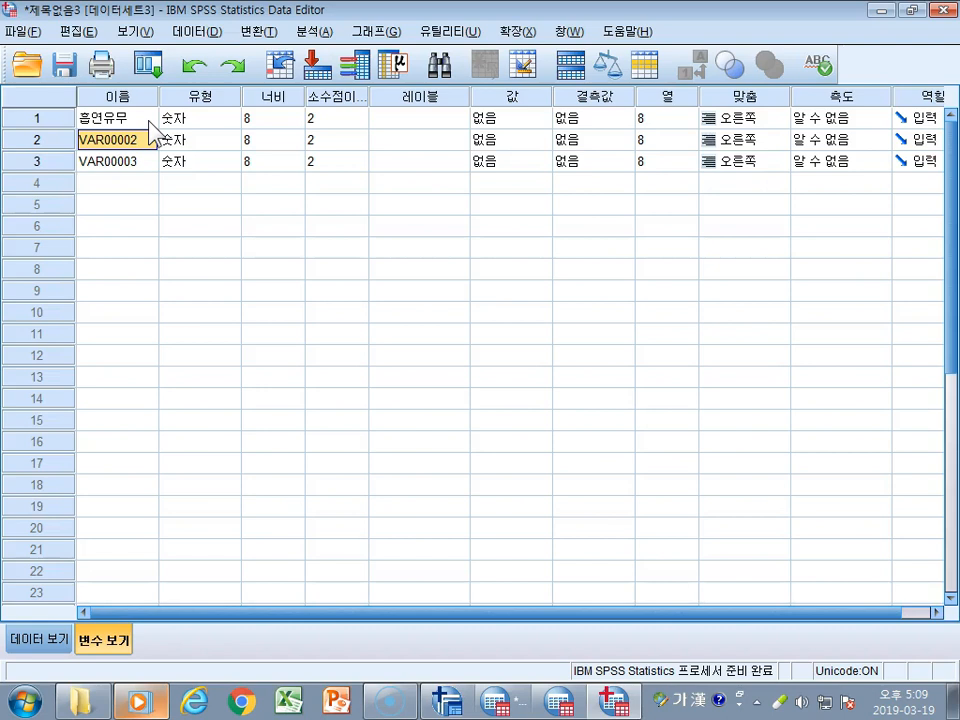
# Step: Rename the second variable as 폐암유무 and the third variable as 관측치
pyautogui.write('폐')
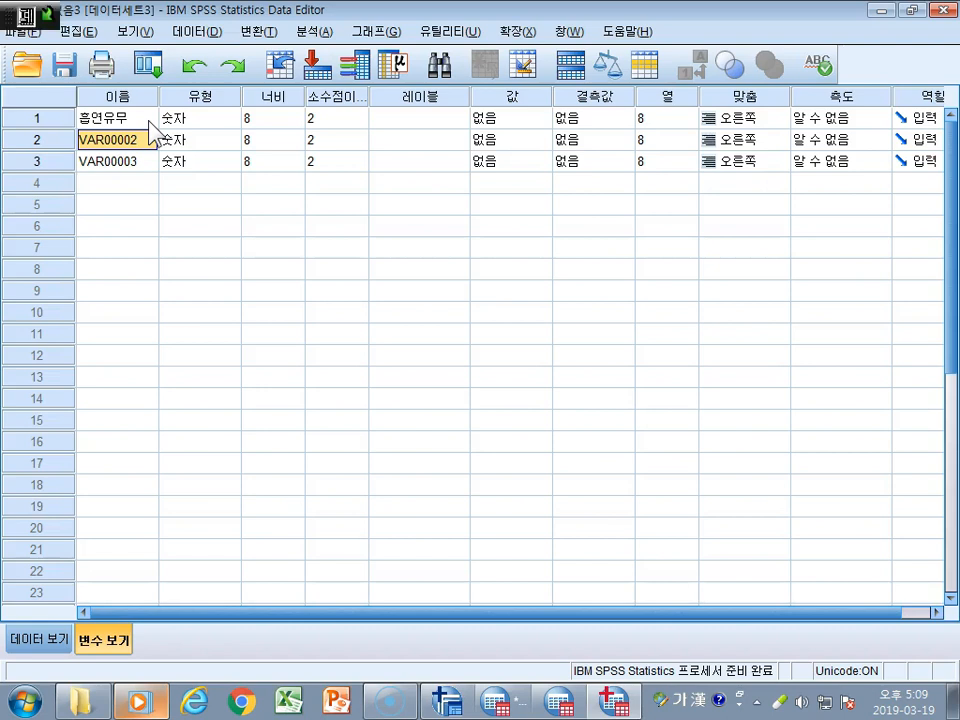
pyautogui.write('암유')
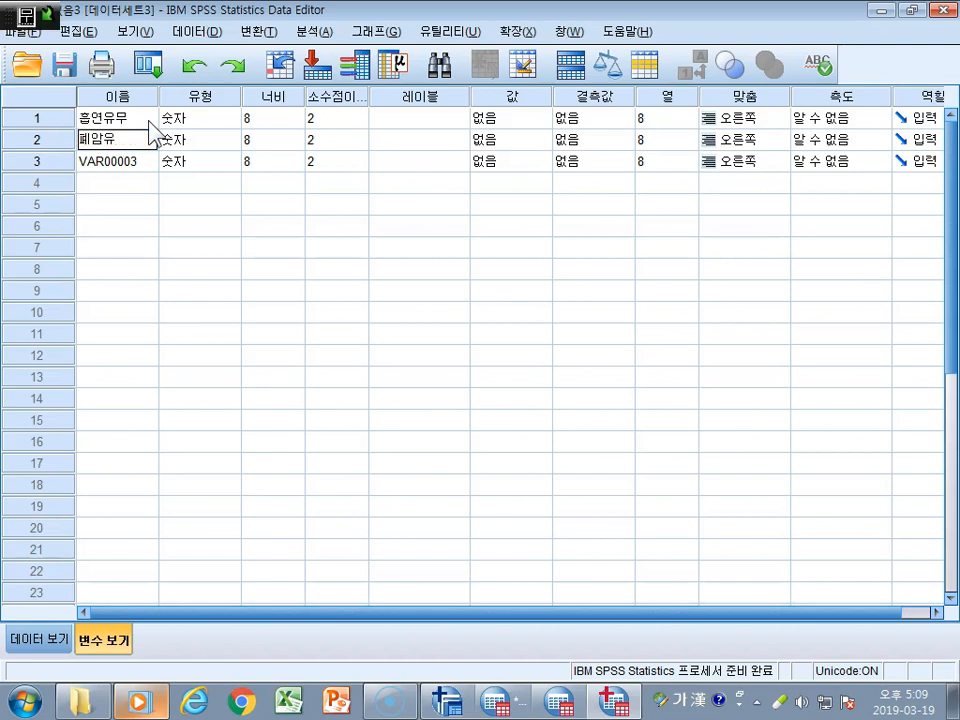
pyautogui.write('무')
pyautogui.press('Return')
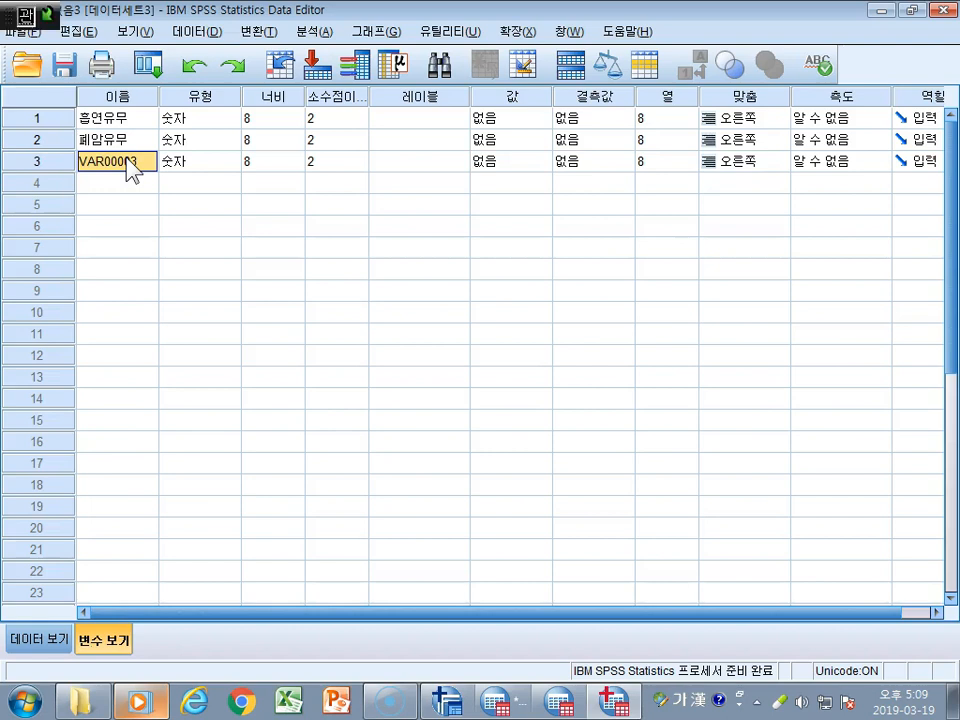
pyautogui.write('관측치')
pyautogui.press('Return')
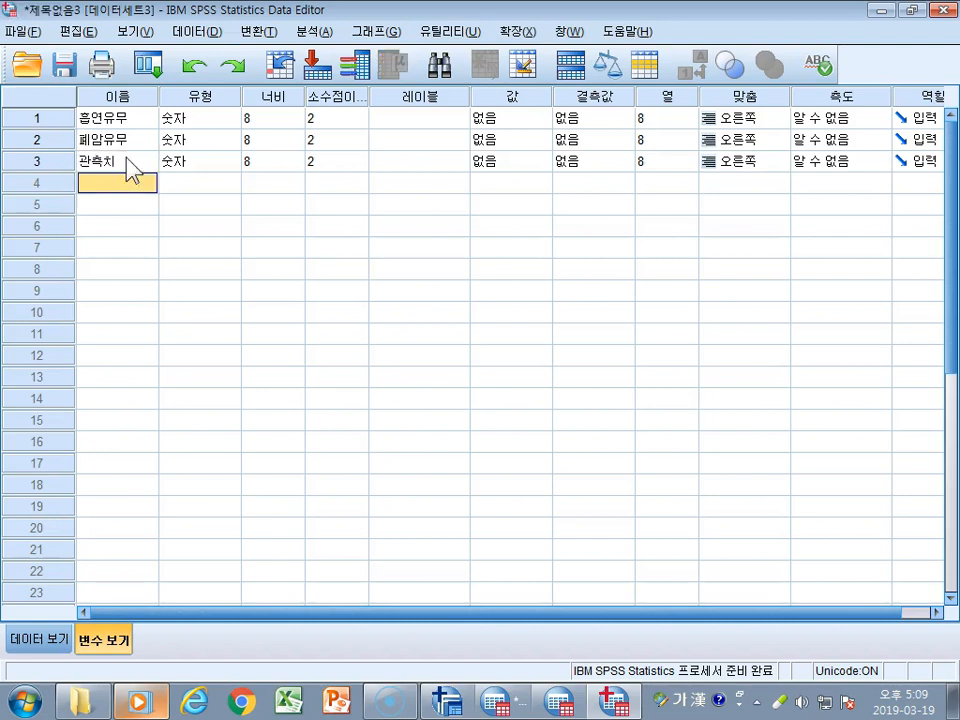
pyautogui.click(112, 157)
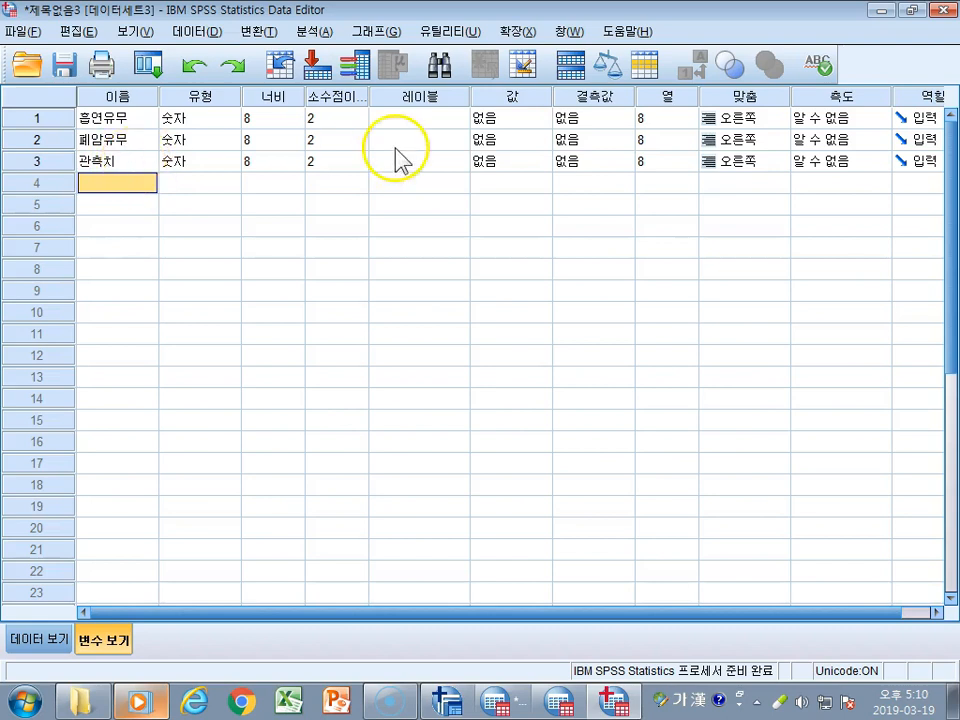
# Step: Open the value labels of 흡연유무 and add the label 비흡연 for value 1
pyautogui.click(540, 119)
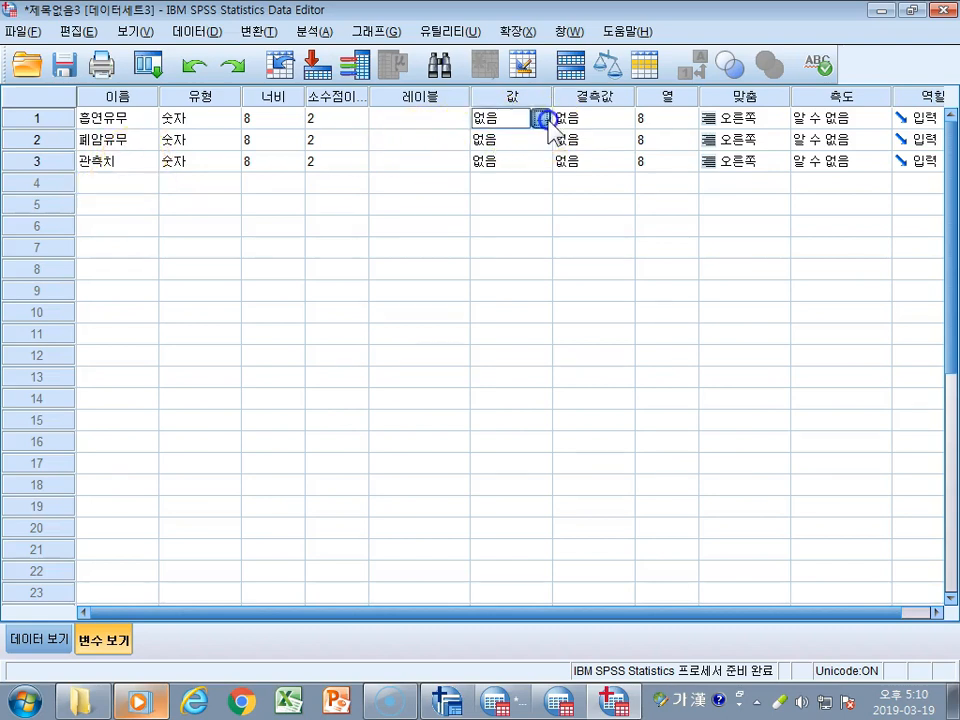
pyautogui.click(542, 120)
pyautogui.write('1')
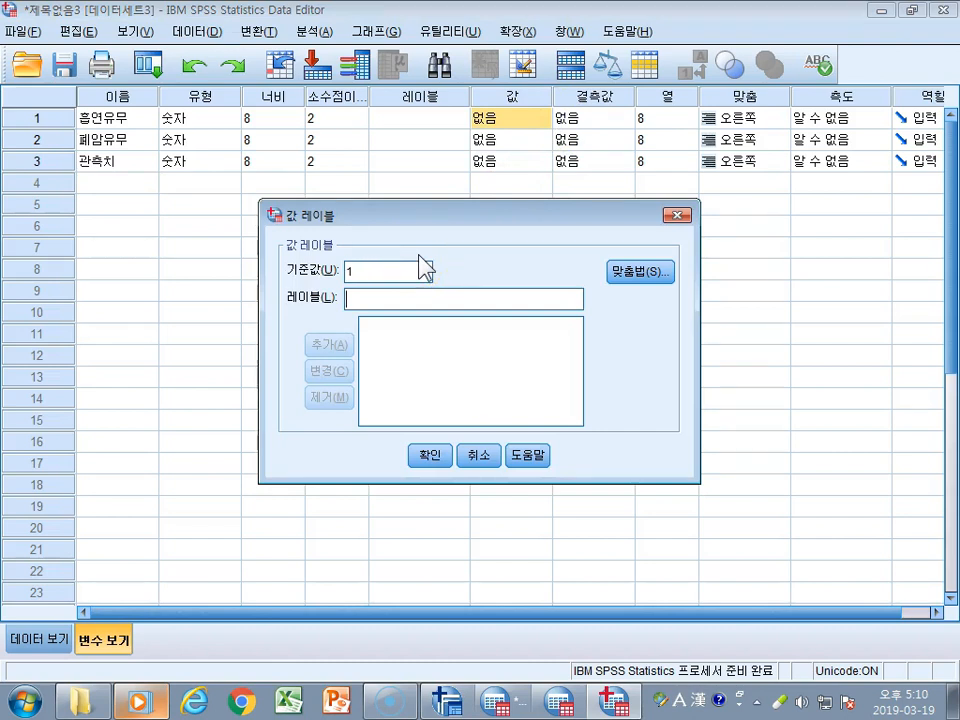
pyautogui.write('qlgmqdu')
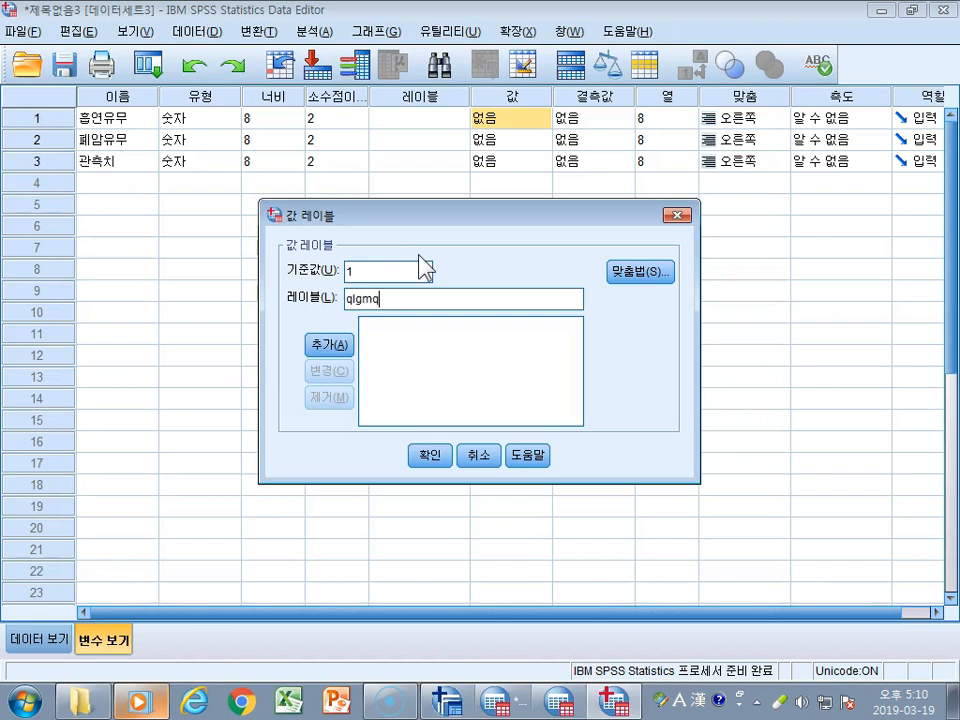
pyautogui.press('BackSpace')
pyautogui.press('BackSpace')
pyautogui.press('BackSpace')
pyautogui.press('BackSpace')
pyautogui.press('BackSpace')
pyautogui.press('BackSpace')
pyautogui.press('BackSpace')
pyautogui.press('Hangul')
pyautogui.write('ㅂㅣㅎㅡㅂㅇㅕㄴ')
pyautogui.press('Return')
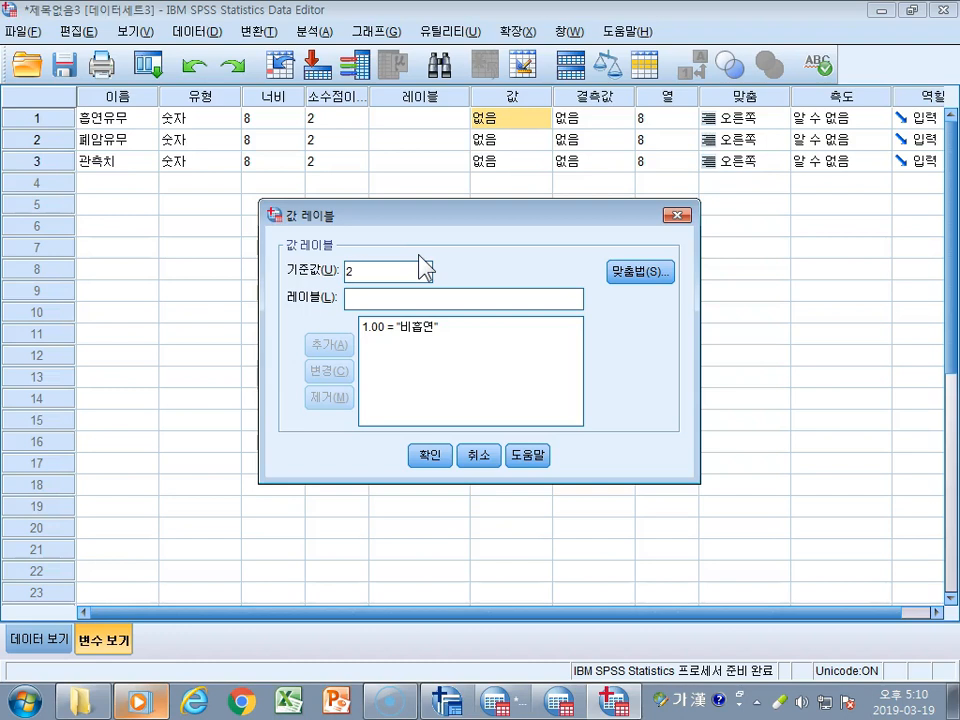
# Step: Add the label 흡연 for value 2 and apply the 흡연유무 value labels
pyautogui.write('ㅎㅡㅂㅇㅕㄴ')
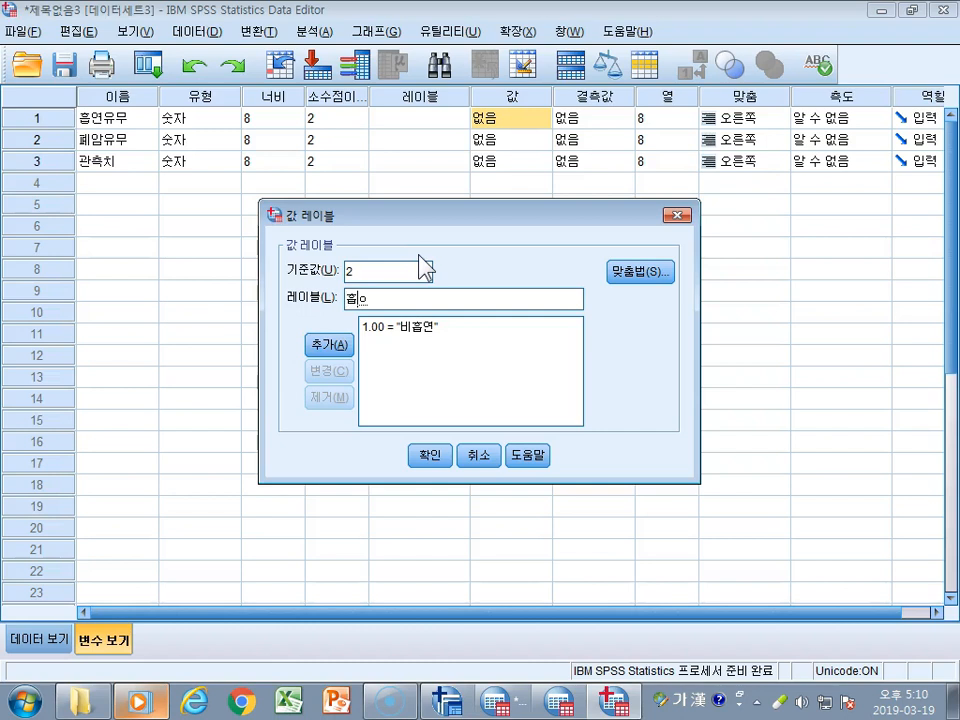
pyautogui.press('Return')
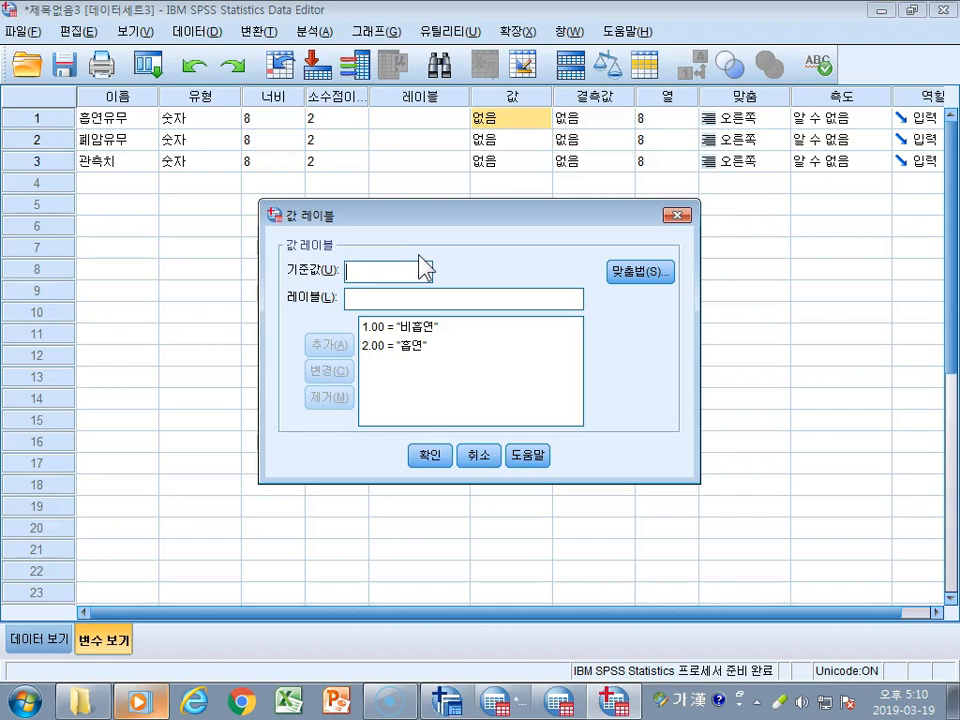
pyautogui.click(430, 456)
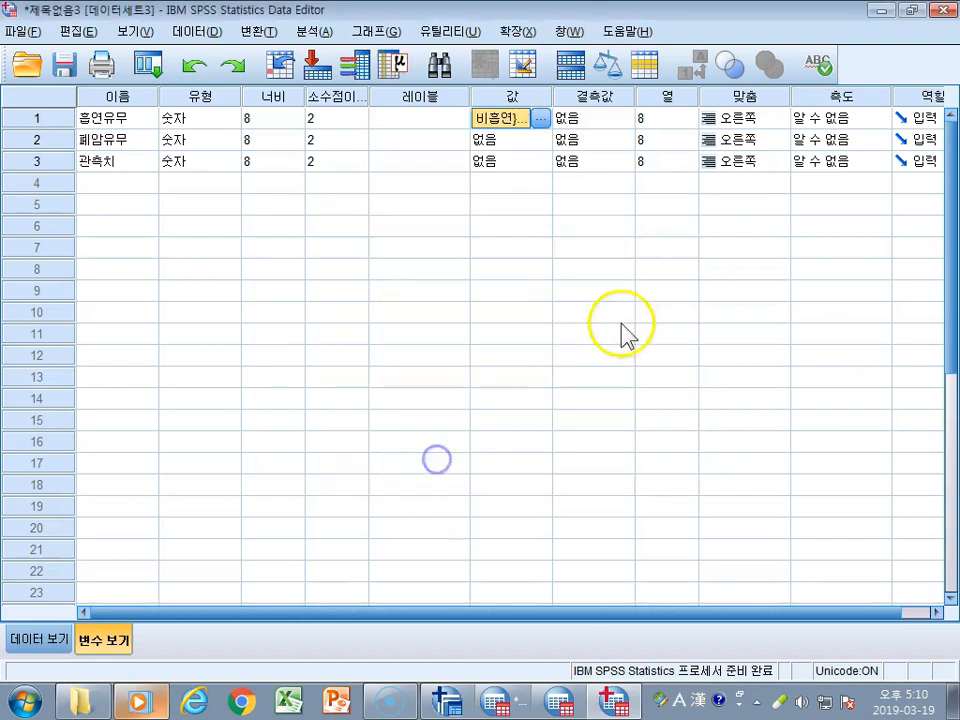
# Step: Open the value labels of 폐암유무 and add the label 폐암(무) for value 1
pyautogui.click(540, 139)
pyautogui.click(541, 139)
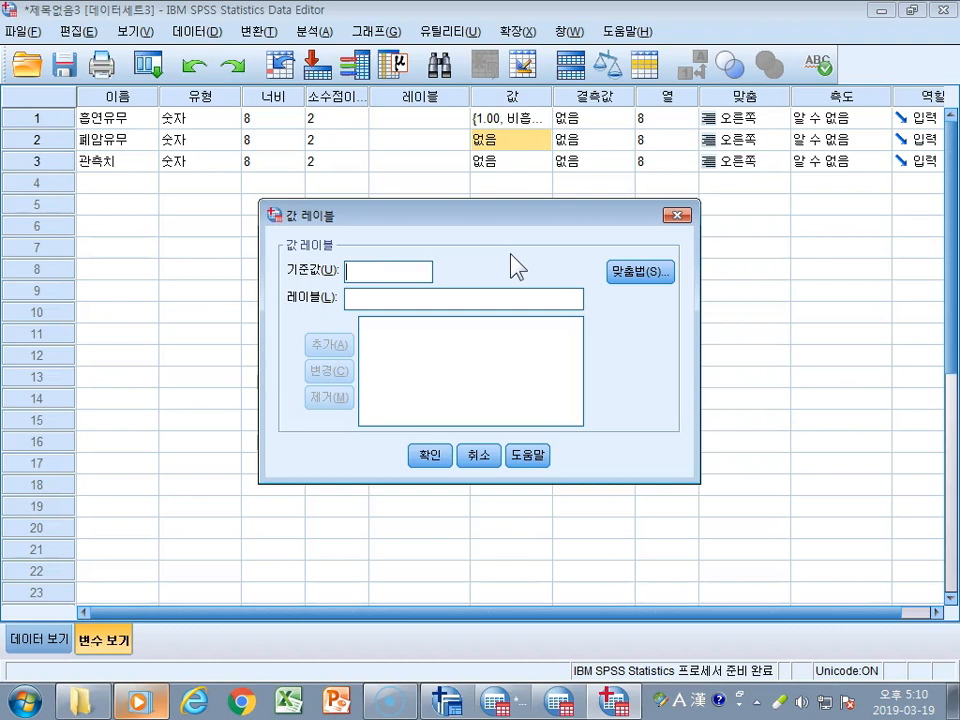
pyautogui.press('Tab')
pyautogui.write('1')
pyautogui.click(411, 270)
pyautogui.write('1')
pyautogui.click(317, 298)
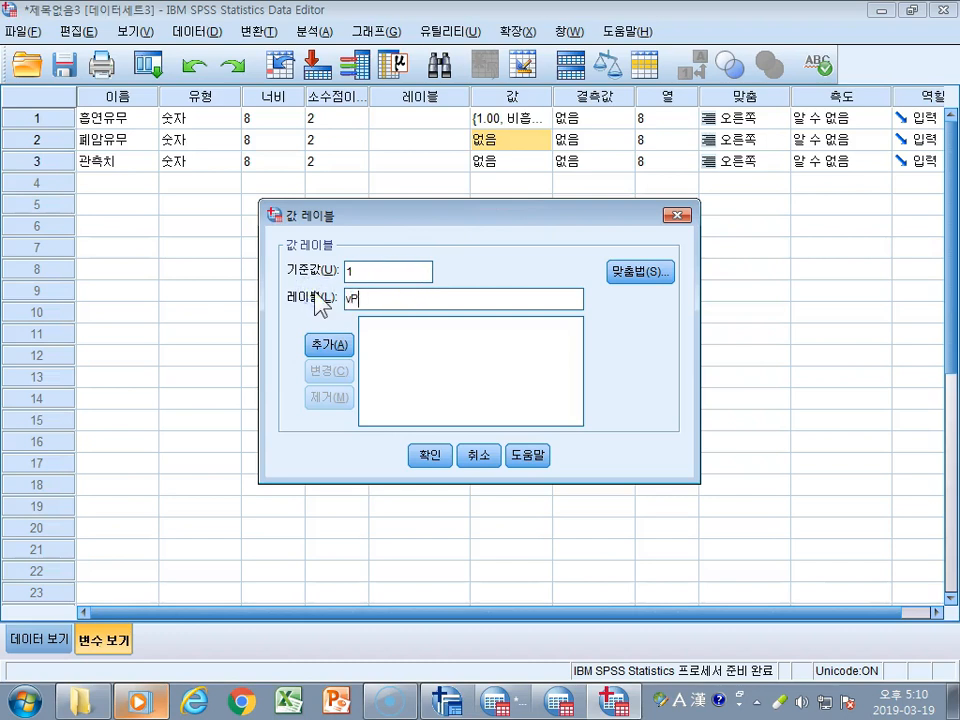
pyautogui.press('BackSpace')
pyautogui.write('폐암(무)')
pyautogui.press('BackSpace')
pyautogui.press('Tab')
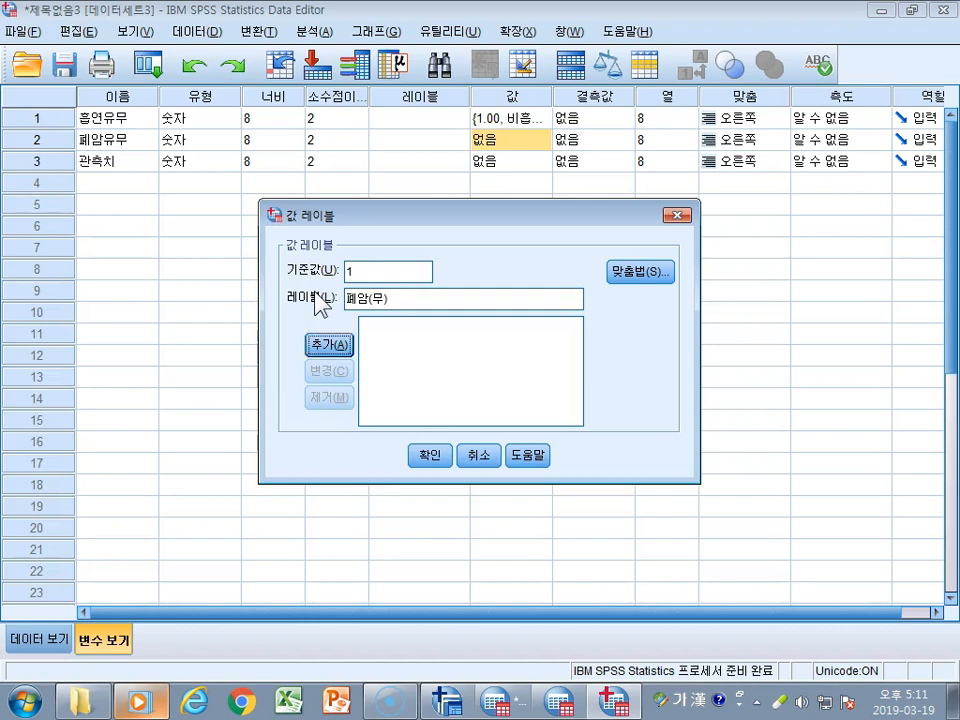
pyautogui.press('Return')
# Step: Add the label 폐암(유) for value 2 and apply the 폐암유무 value labels
pyautogui.write('2')
pyautogui.press('Tab')
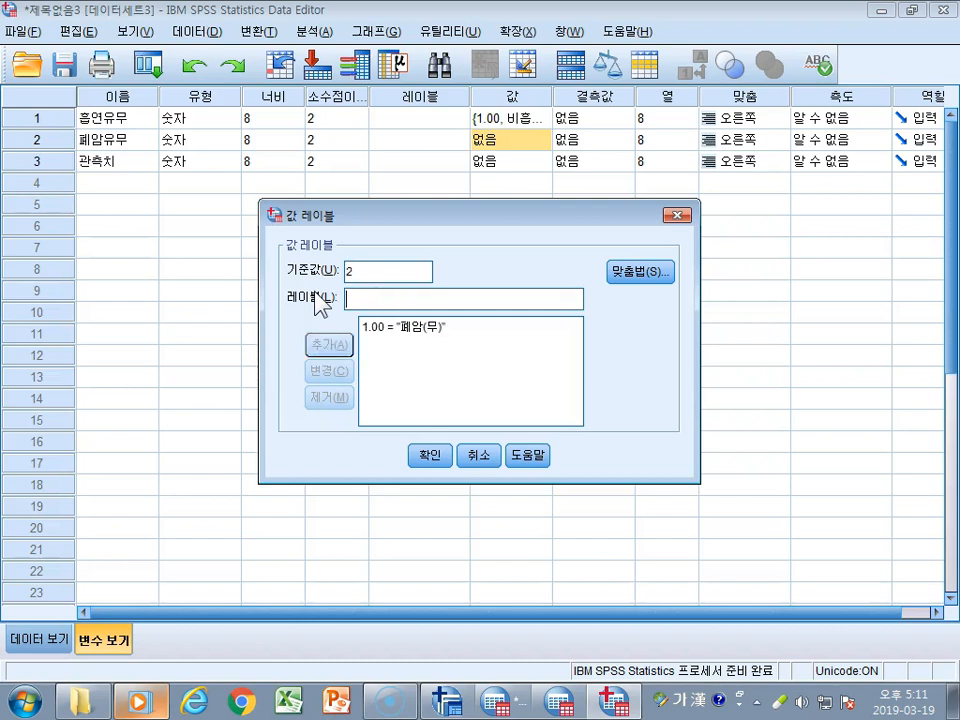
pyautogui.write('폐아ㅁ(ㅇㅠ)')
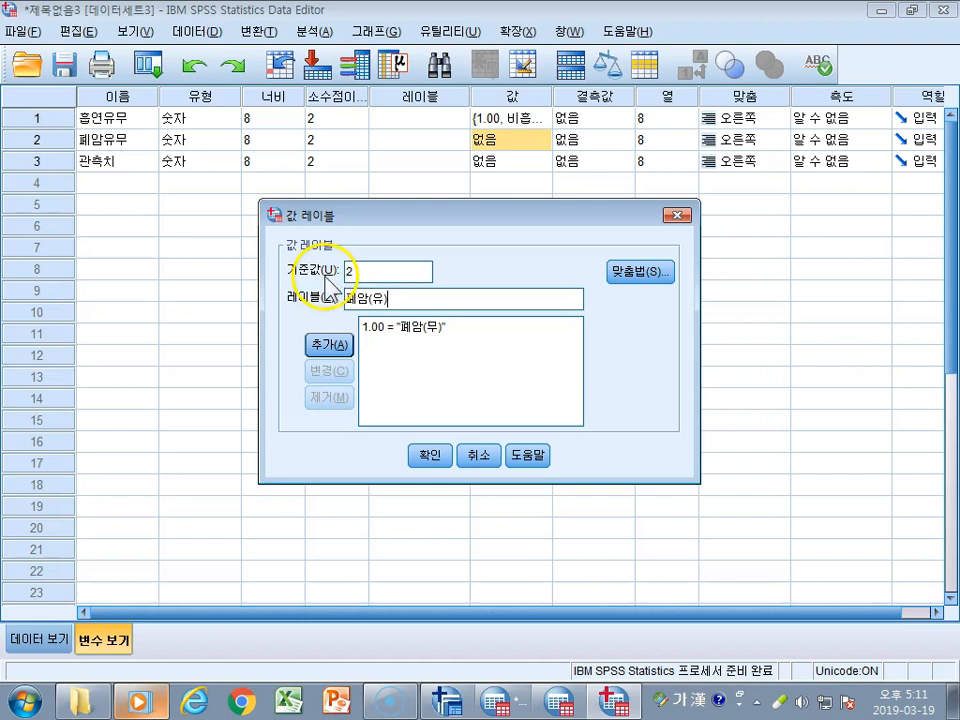
pyautogui.click(328, 344)
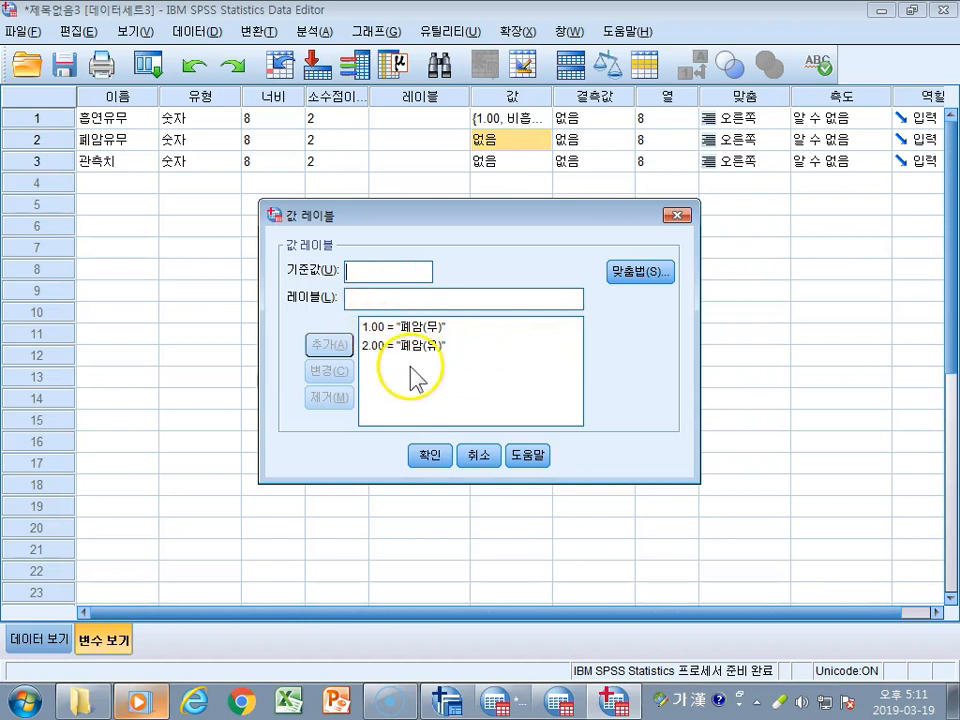
pyautogui.click(431, 457)
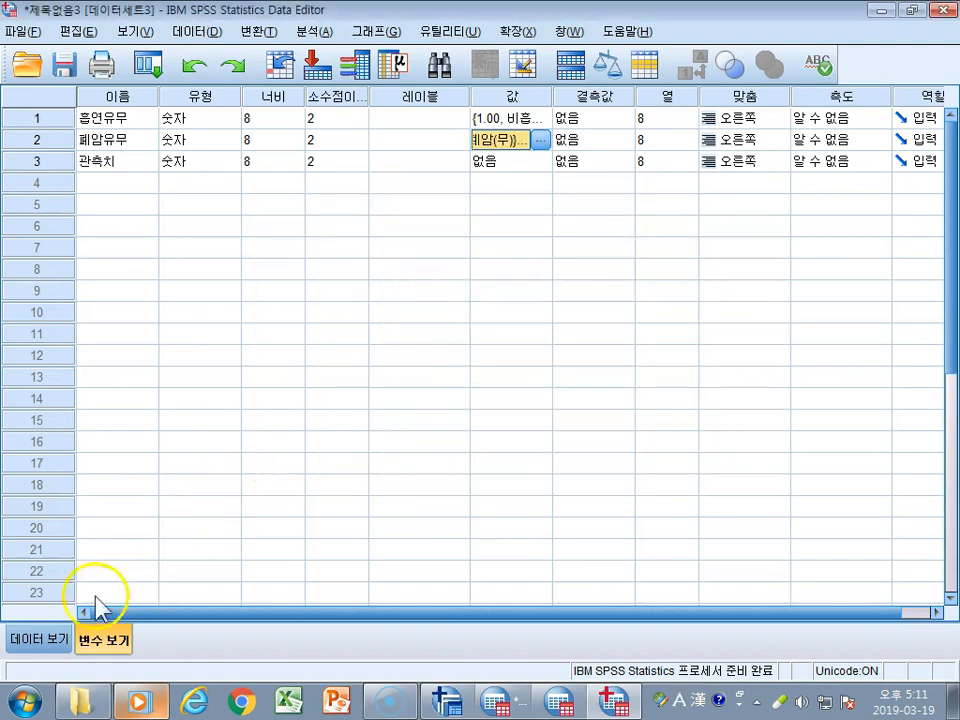
# Step: Return to the data rows and display value labels instead of numeric codes
pyautogui.click(52, 638)
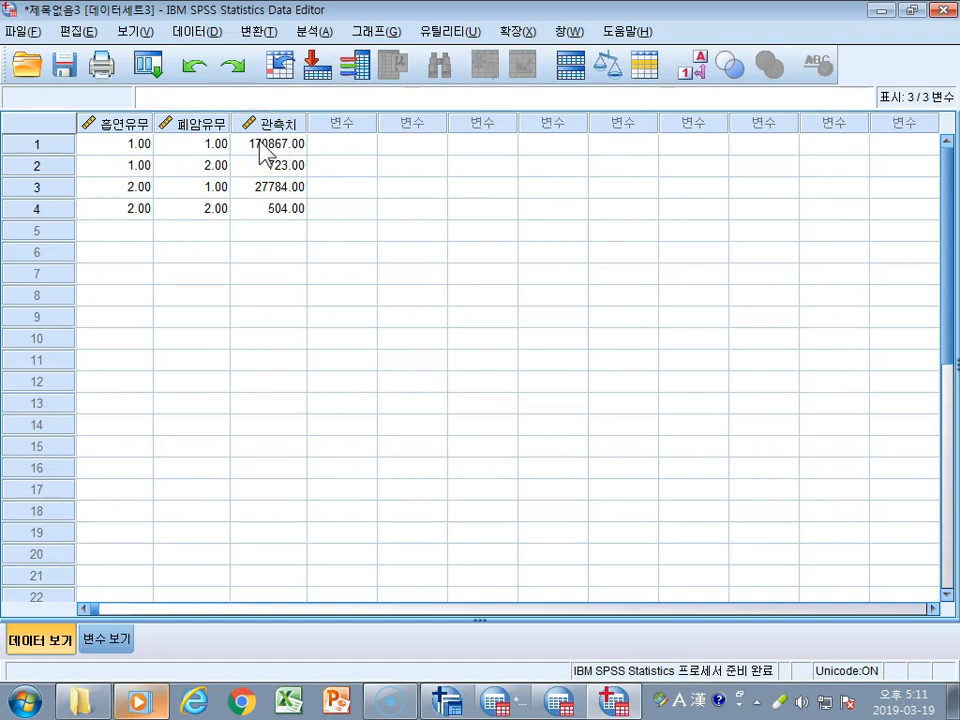
pyautogui.click(142, 32)
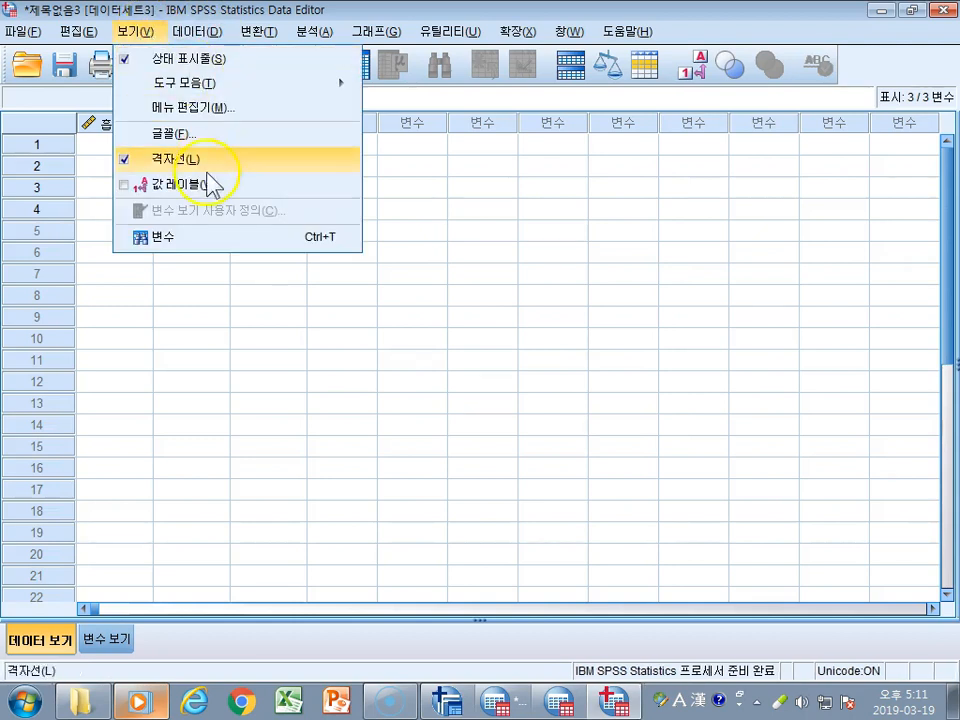
pyautogui.click(124, 185)
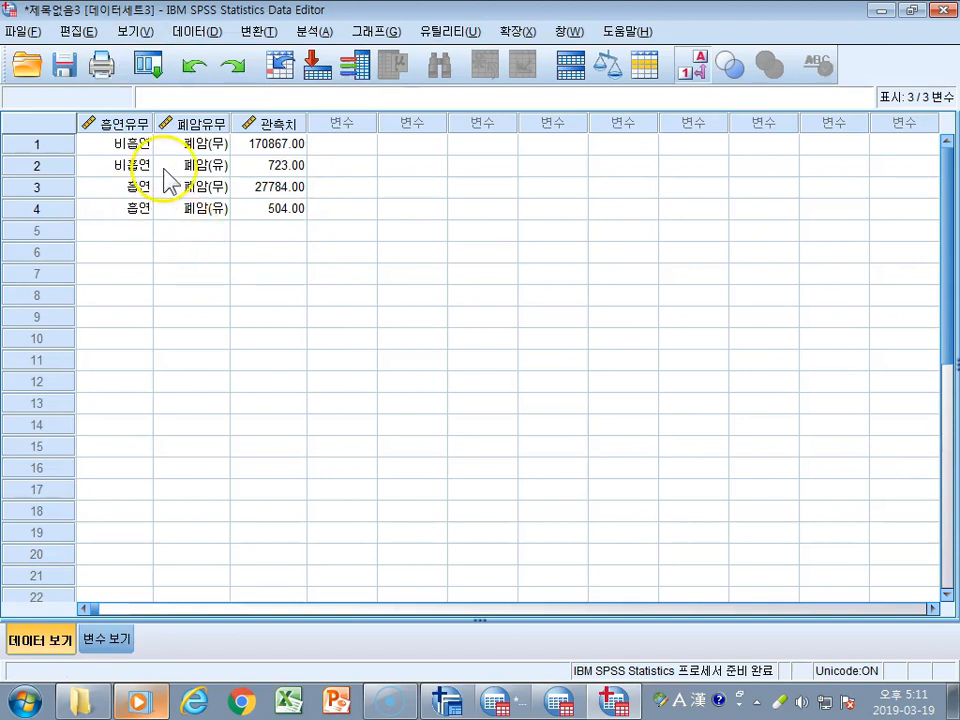
pyautogui.click(152, 32)
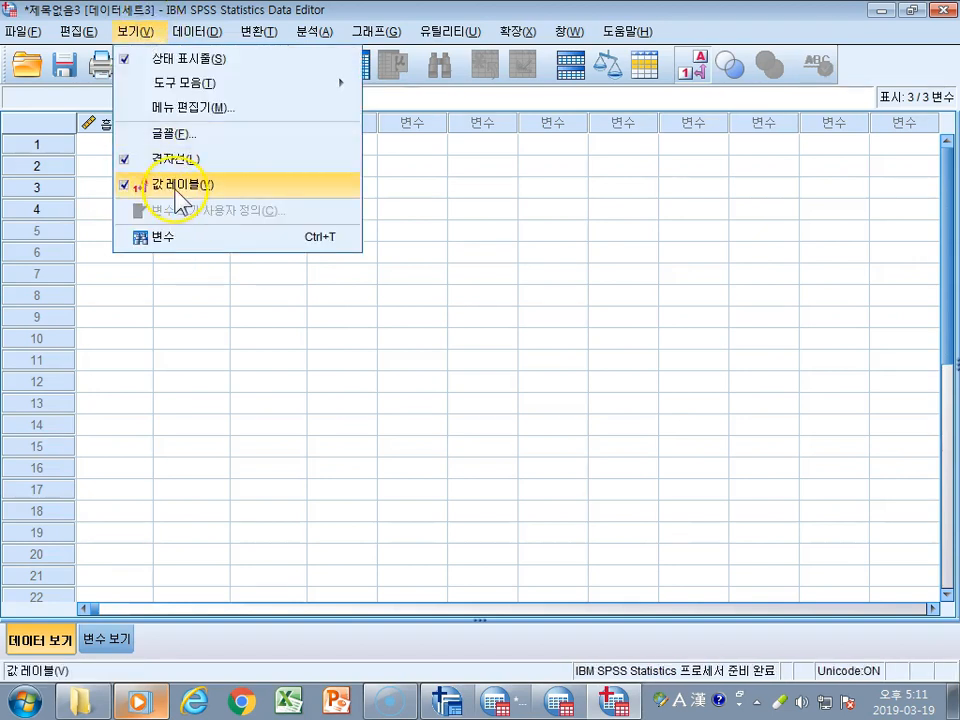
pyautogui.click(222, 302)
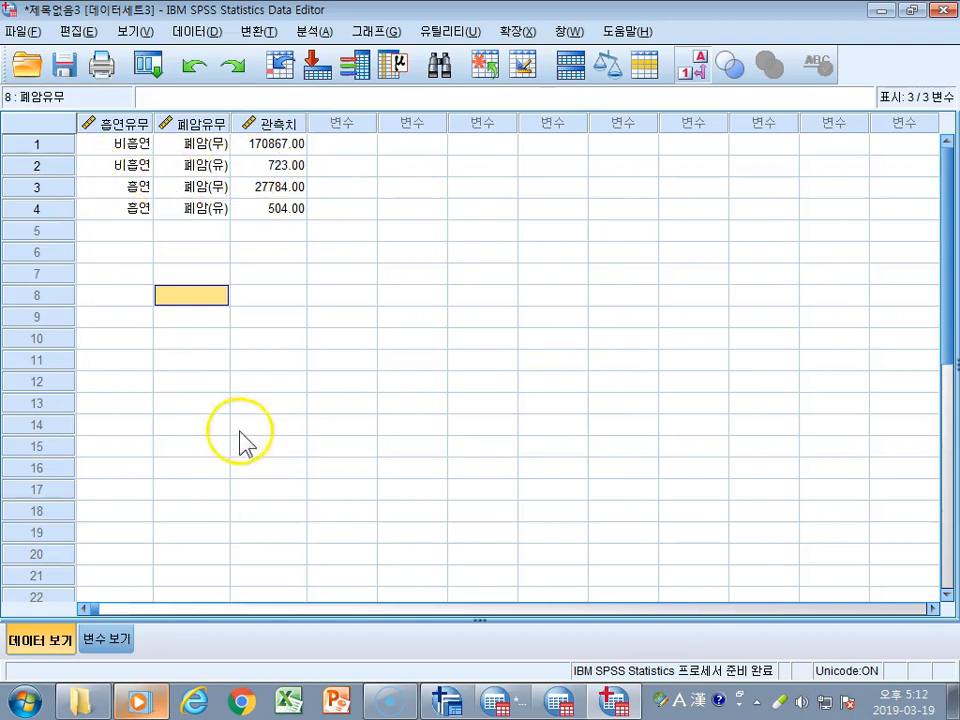
# Step: Check the defined value labels in the variable definitions, then switch the data rows back to numeric codes
pyautogui.click(115, 638)
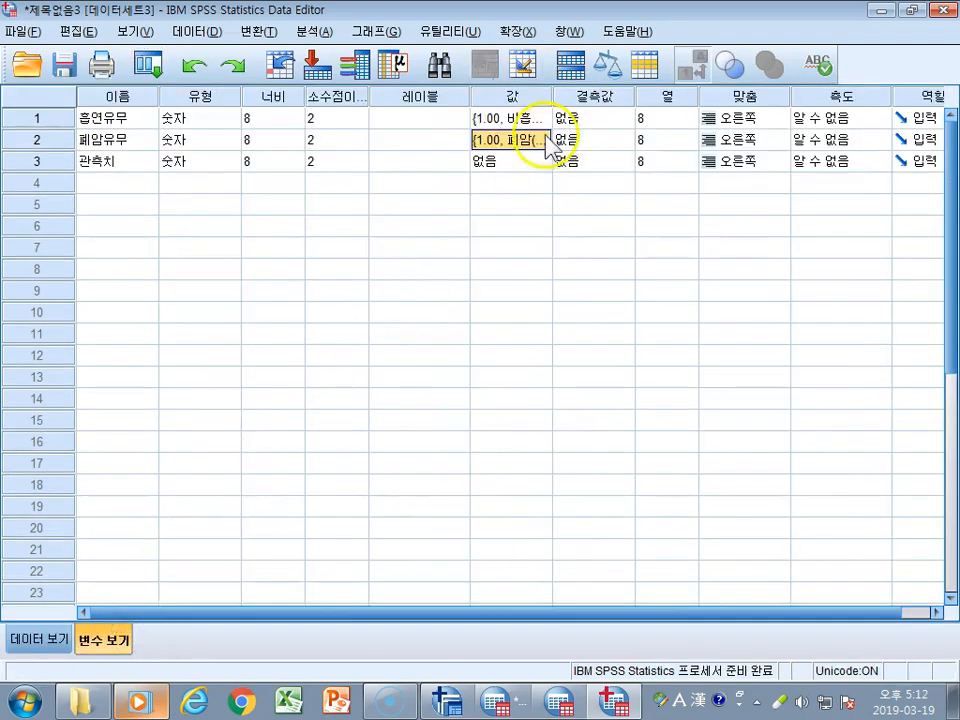
pyautogui.click(58, 640)
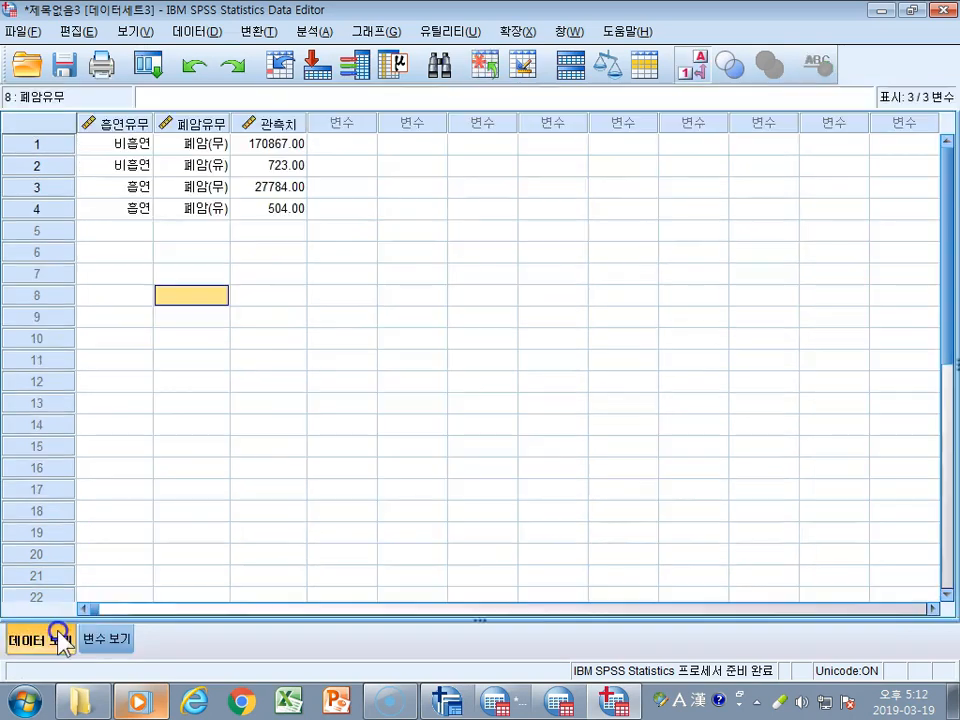
pyautogui.click(136, 32)
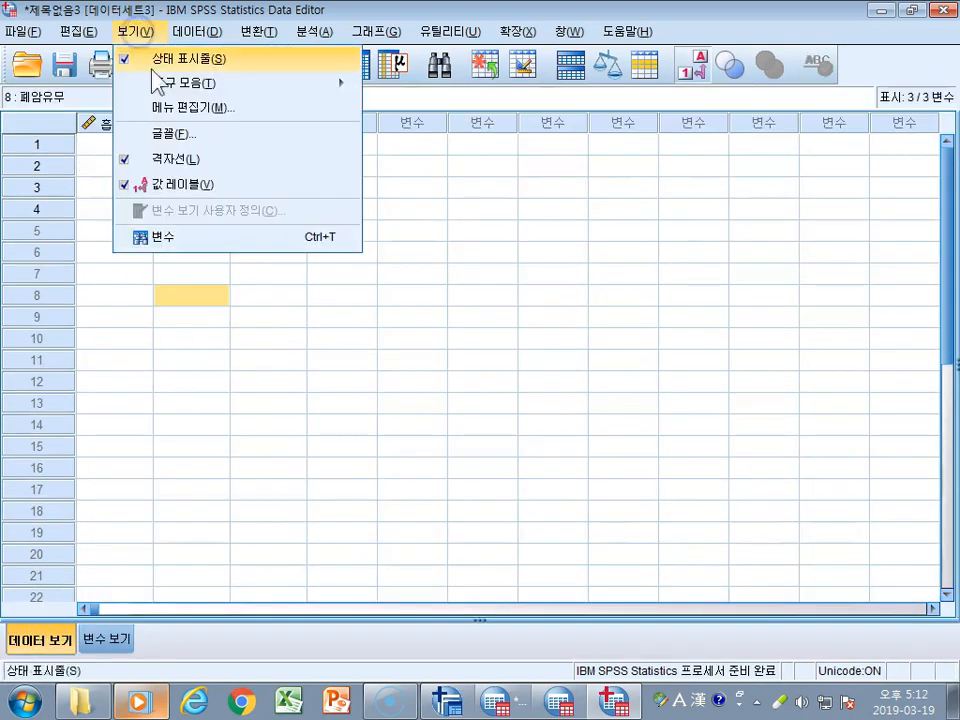
pyautogui.click(125, 188)
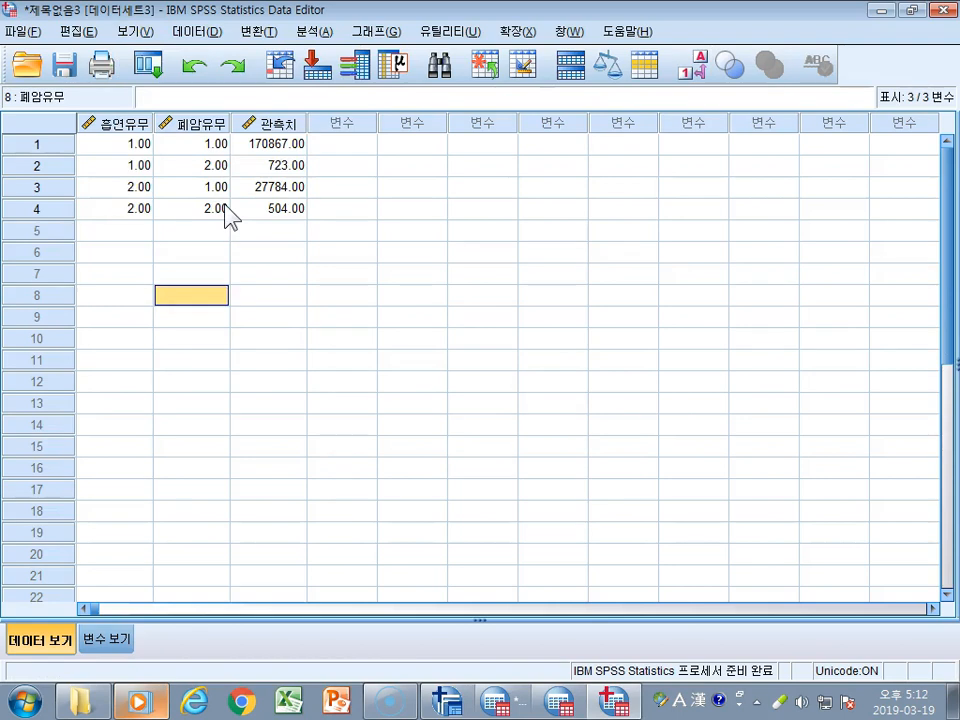
# Step: Run a crosstabs analysis with 폐암유무 as the row variable and 흡연유무 as the column variable
pyautogui.click(313, 31)
pyautogui.moveTo(365, 90)
pyautogui.click(530, 160)
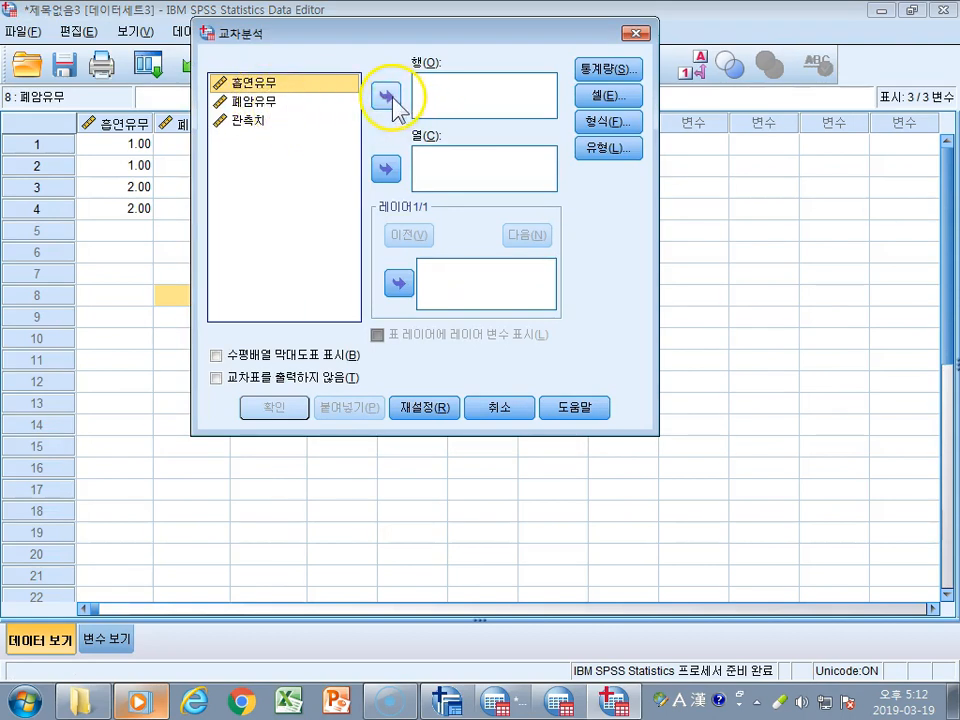
pyautogui.click(268, 102)
pyautogui.click(386, 96)
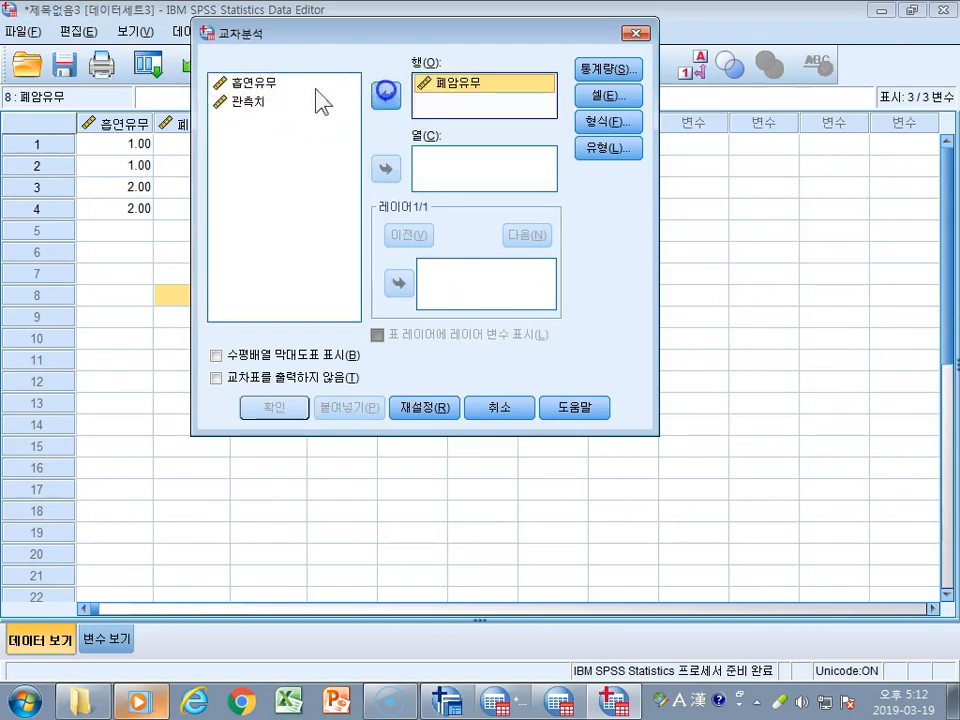
pyautogui.click(258, 84)
pyautogui.click(386, 169)
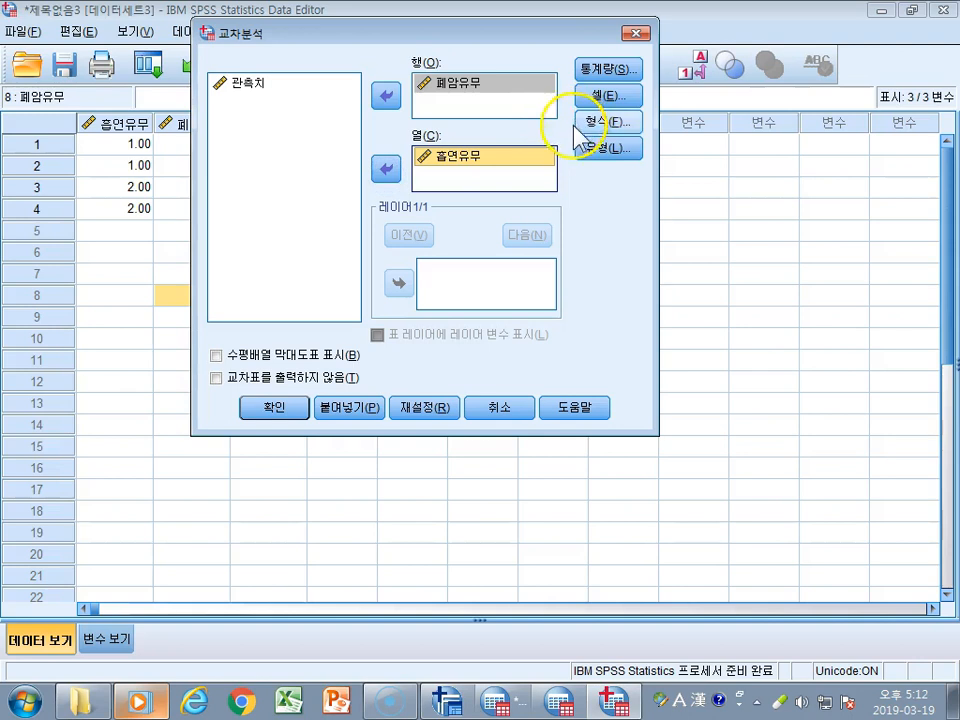
pyautogui.click(291, 409)
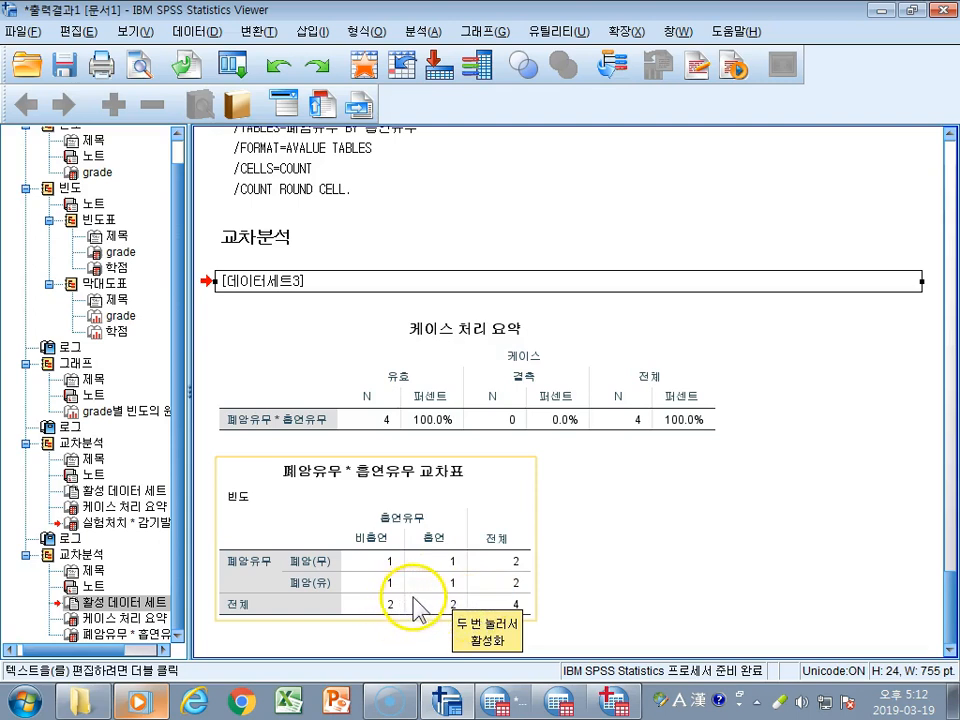
# Step: Return to the smoking data set and examine its 관측치 frequencies against the raw cases in the treat and cold data set
pyautogui.click(611, 700)
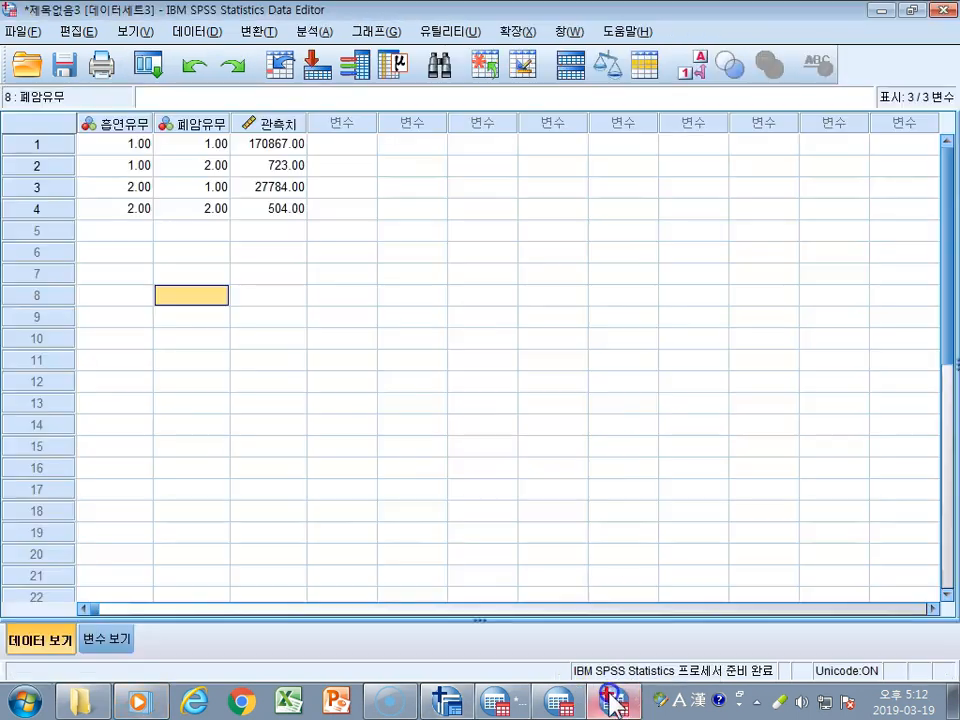
pyautogui.click(275, 144)
pyautogui.click(283, 165)
pyautogui.click(278, 187)
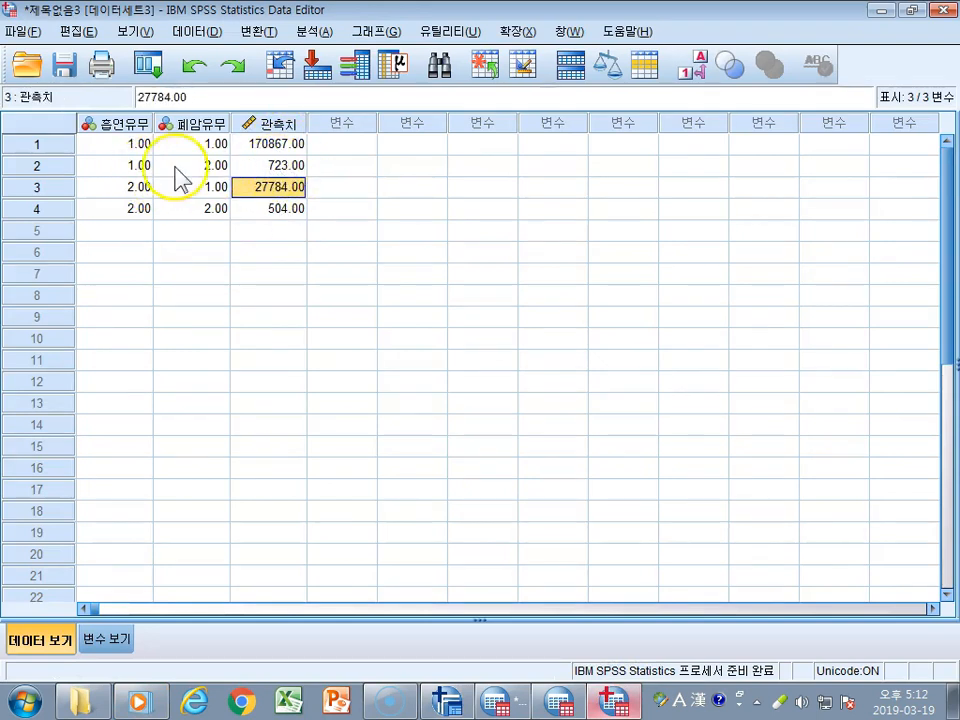
pyautogui.click(137, 165)
pyautogui.click(210, 165)
pyautogui.click(294, 165)
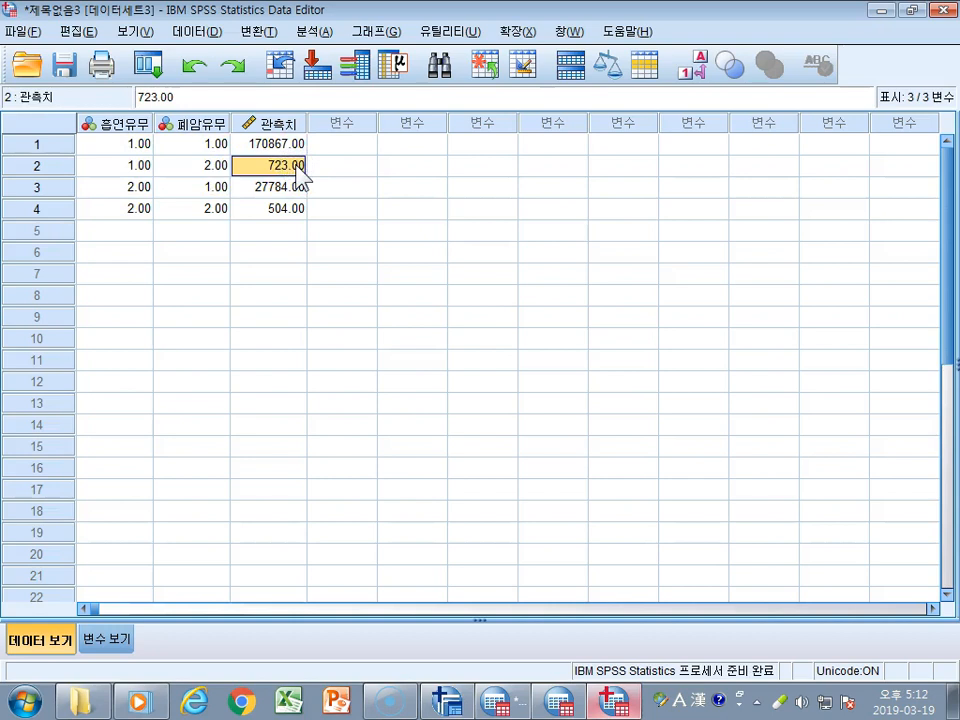
pyautogui.click(555, 698)
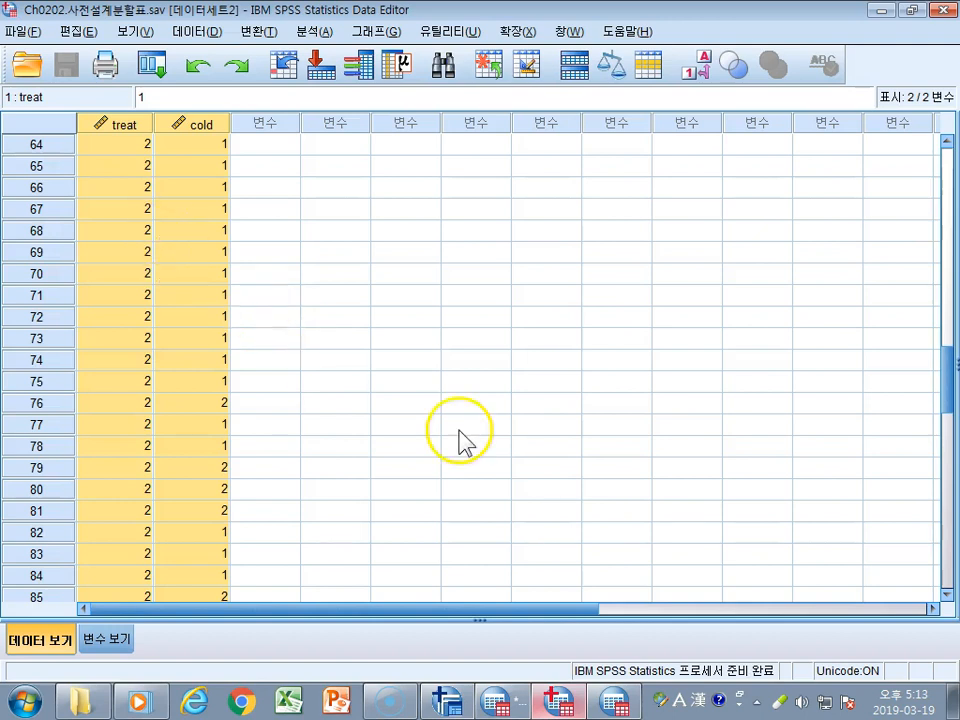
pyautogui.click(612, 705)
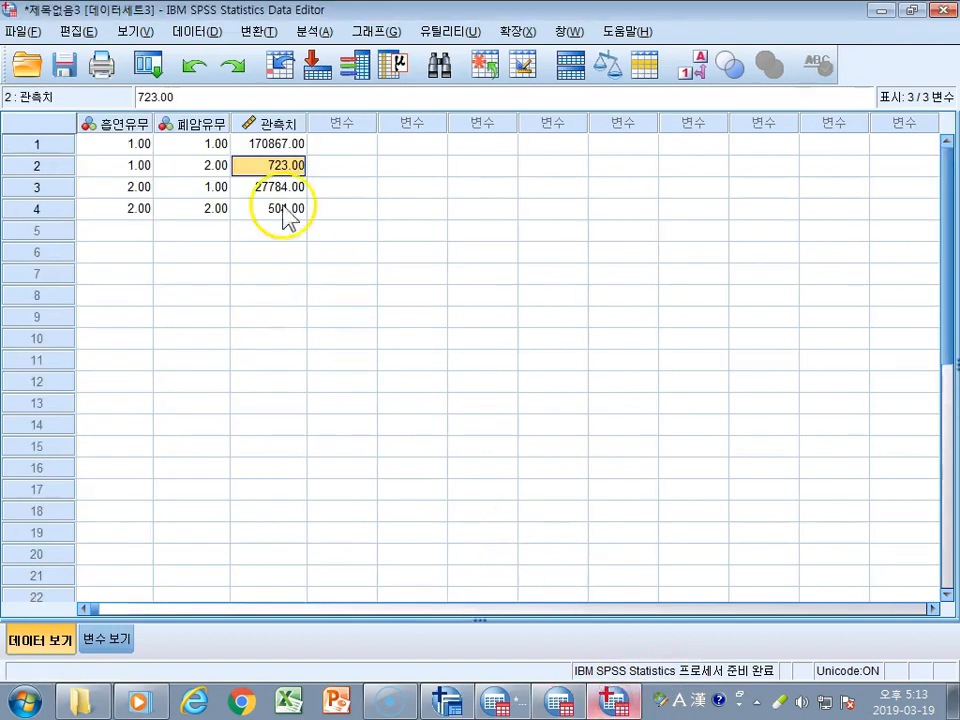
pyautogui.click(289, 145)
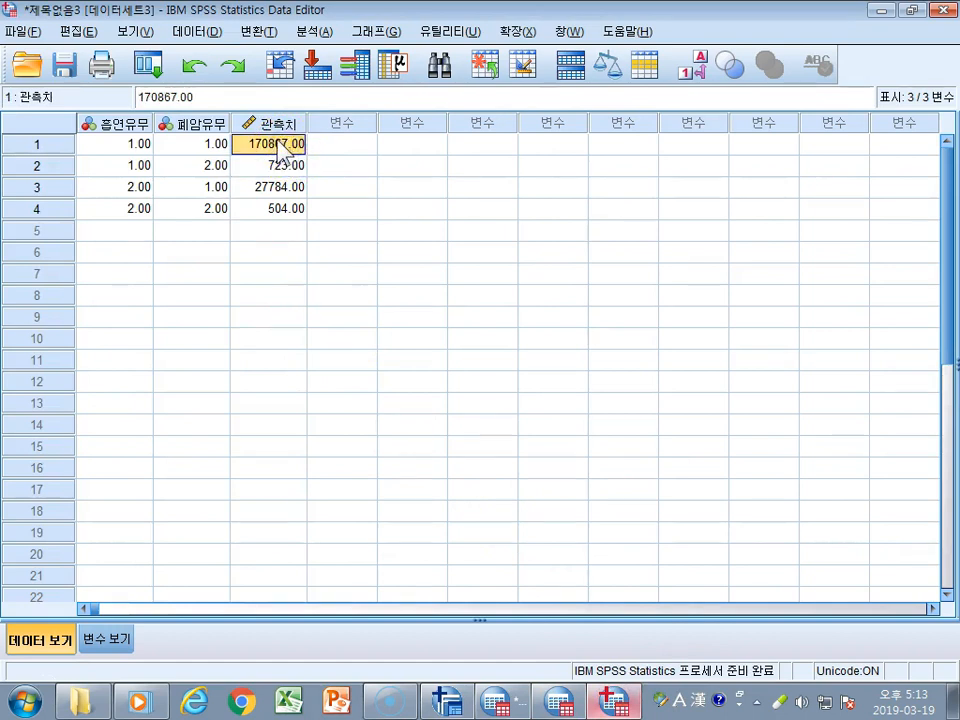
# Step: Weight the cases in the smoking data set using 관측치 as the frequency variable
pyautogui.click(196, 32)
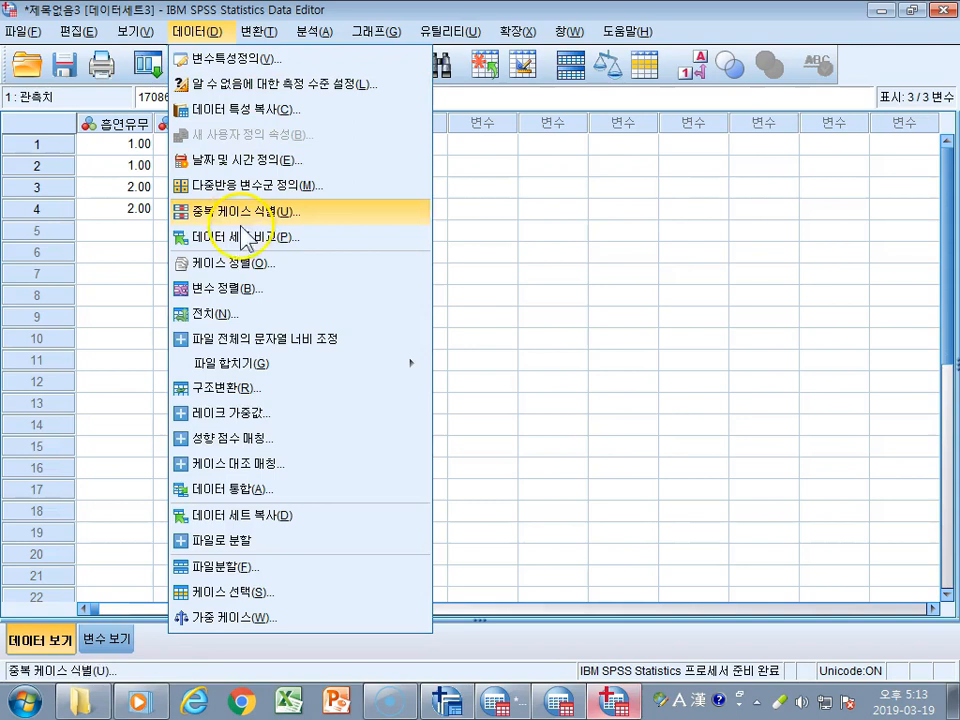
pyautogui.click(258, 628)
pyautogui.click(258, 625)
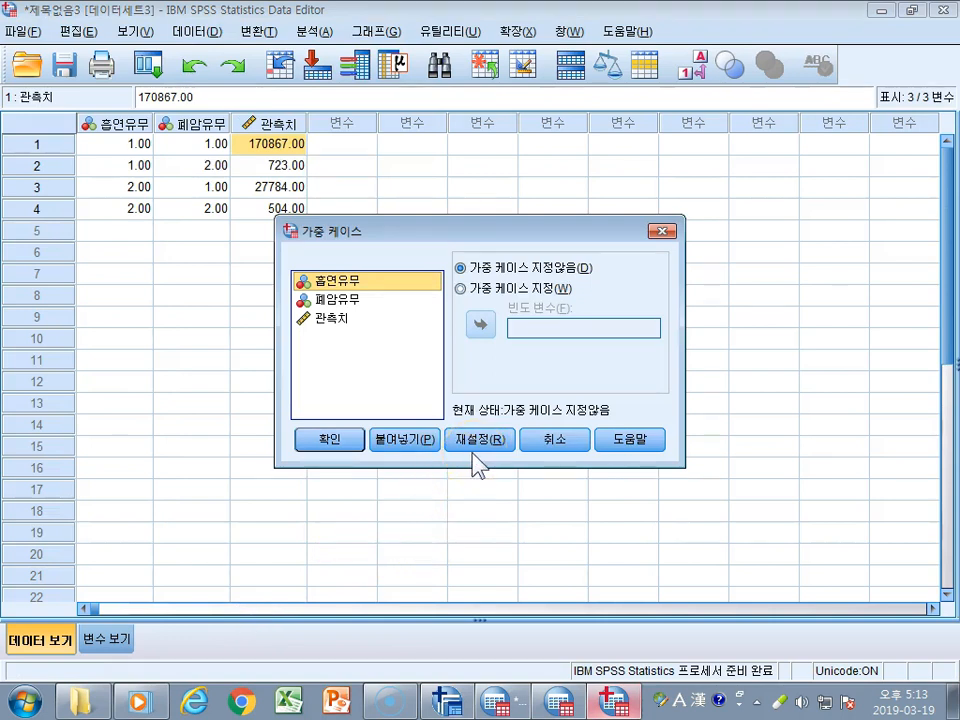
pyautogui.click(335, 320)
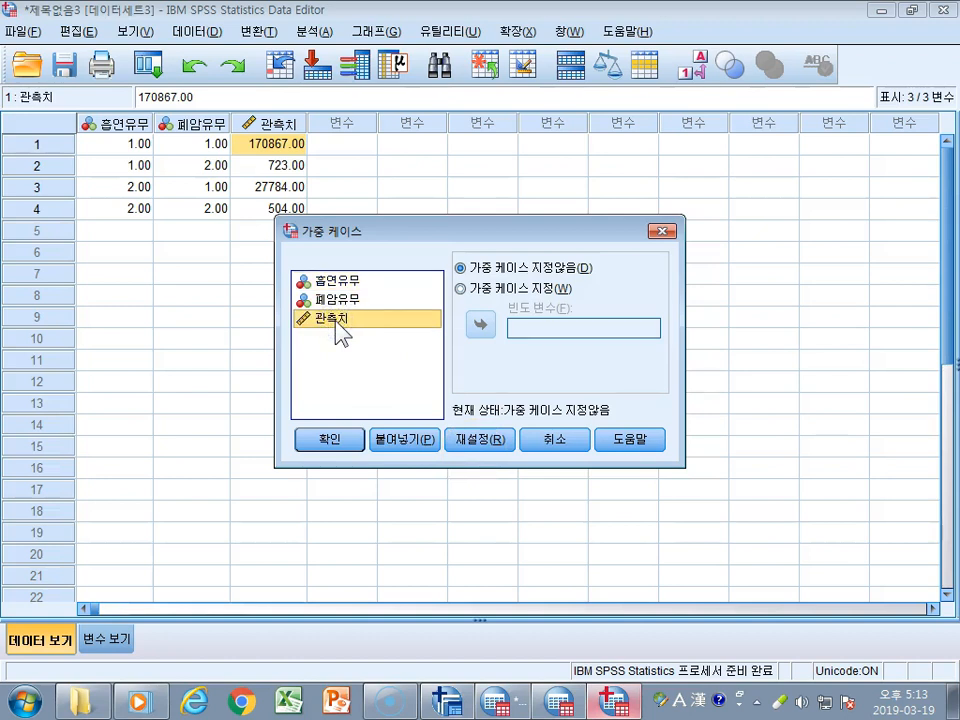
pyautogui.click(470, 289)
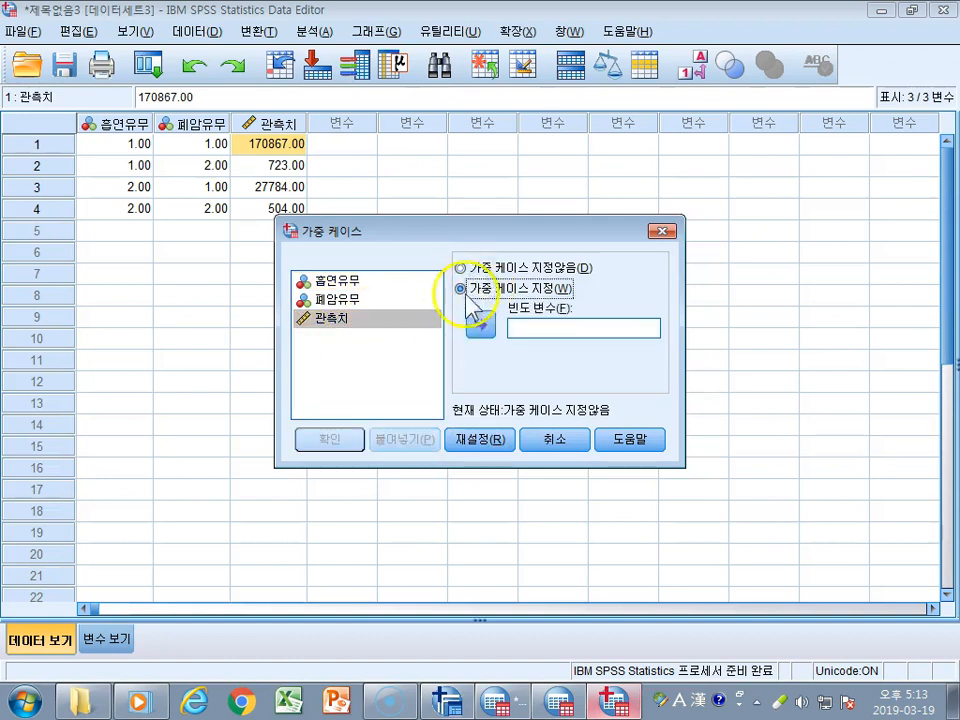
pyautogui.click(335, 317)
pyautogui.click(480, 324)
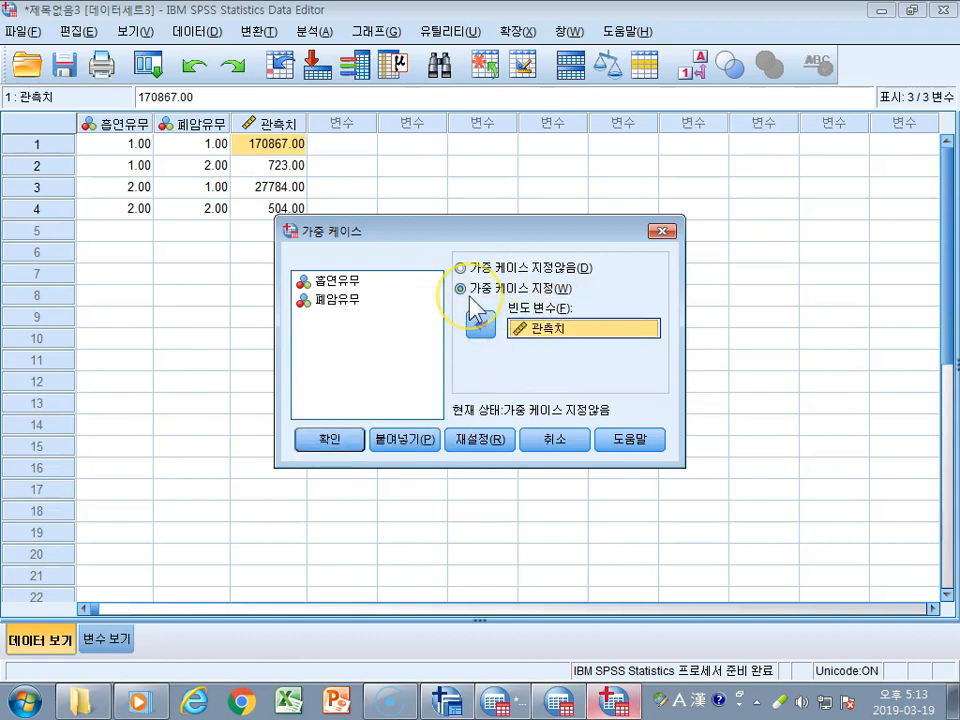
pyautogui.moveTo(491, 226); pyautogui.dragTo(453, 173)
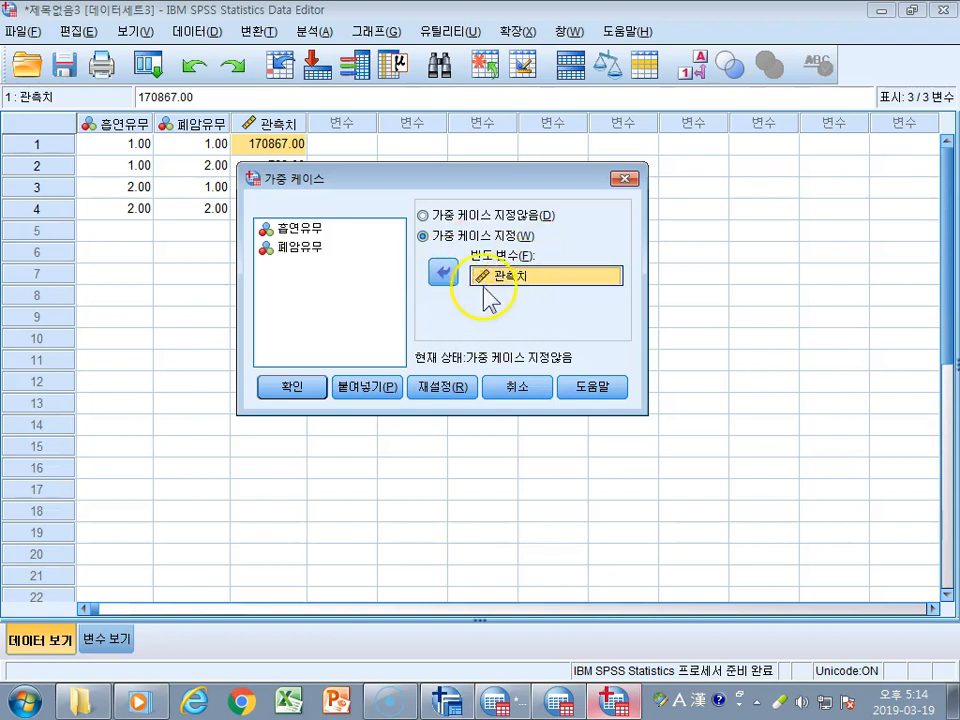
pyautogui.click(312, 387)
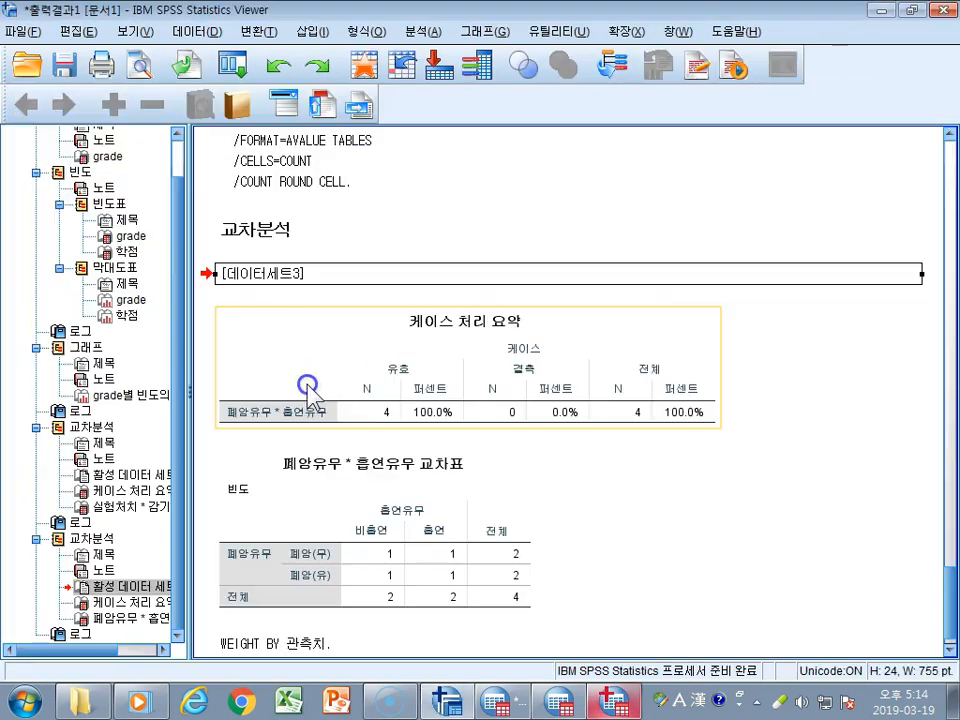
# Step: Return to the smoking data set and set up a crosstabs analysis with 폐암유무 as rows and 흡연유무 as columns
pyautogui.click(614, 702)
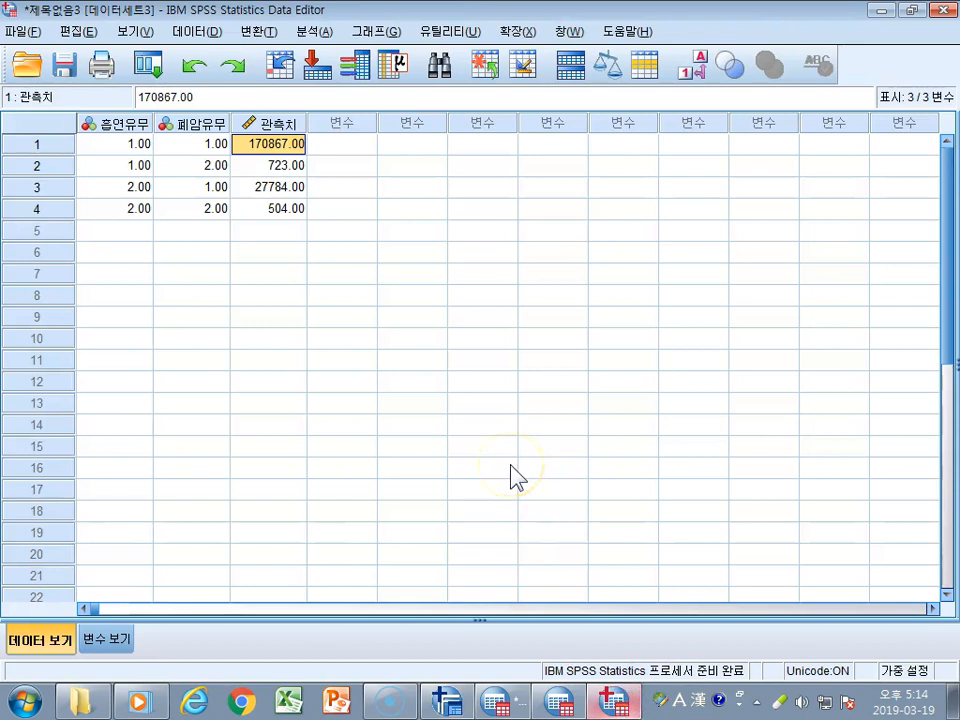
pyautogui.click(322, 34)
pyautogui.moveTo(345, 81)
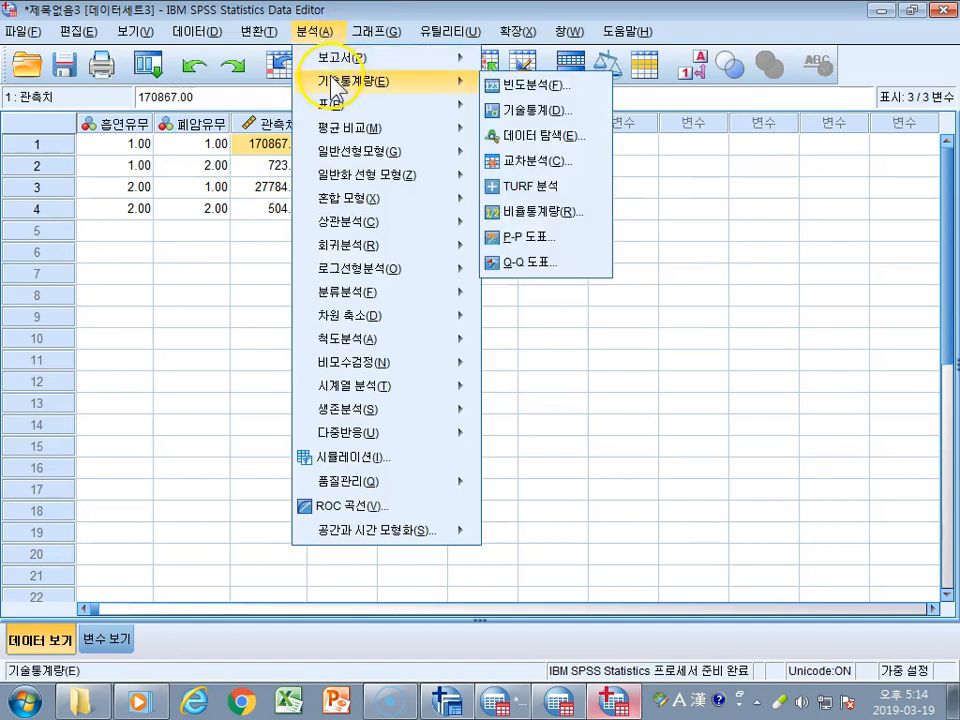
pyautogui.click(553, 160)
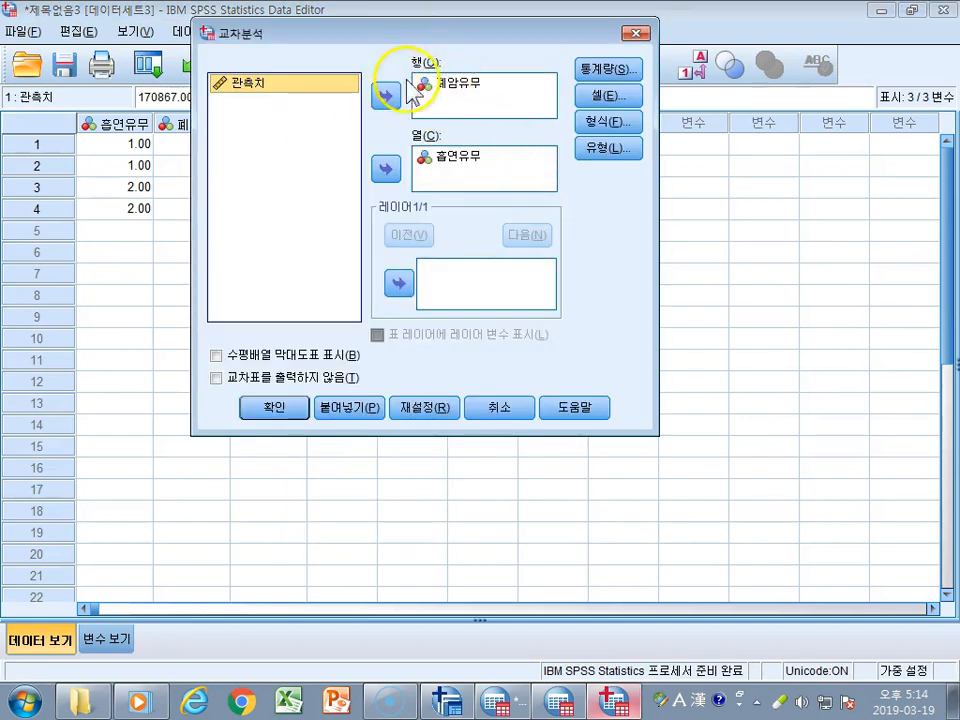
pyautogui.click(430, 90)
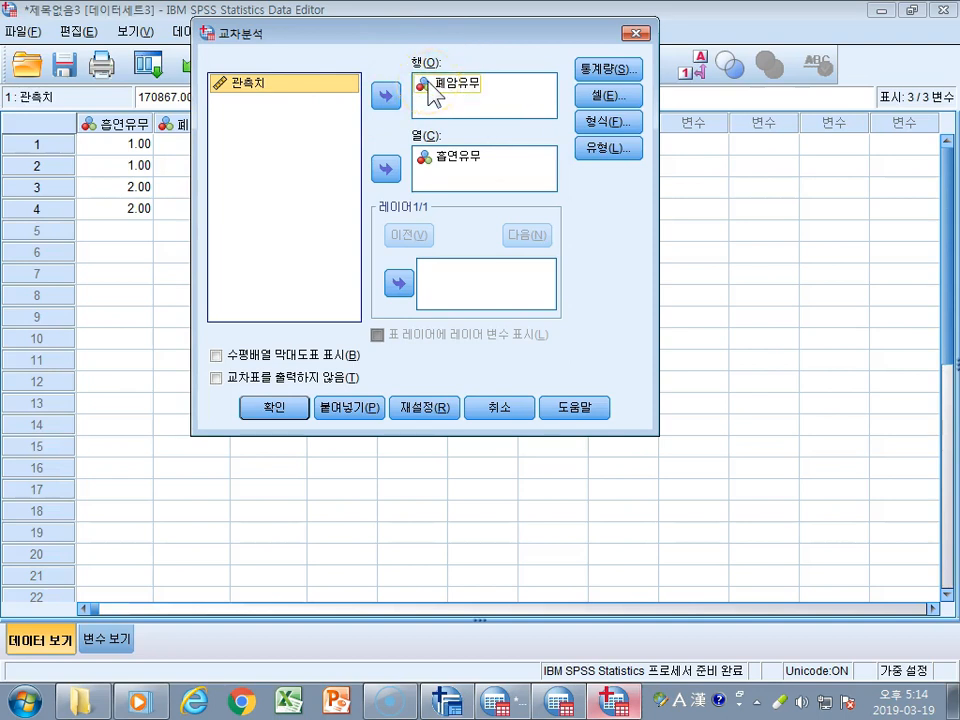
pyautogui.click(452, 162)
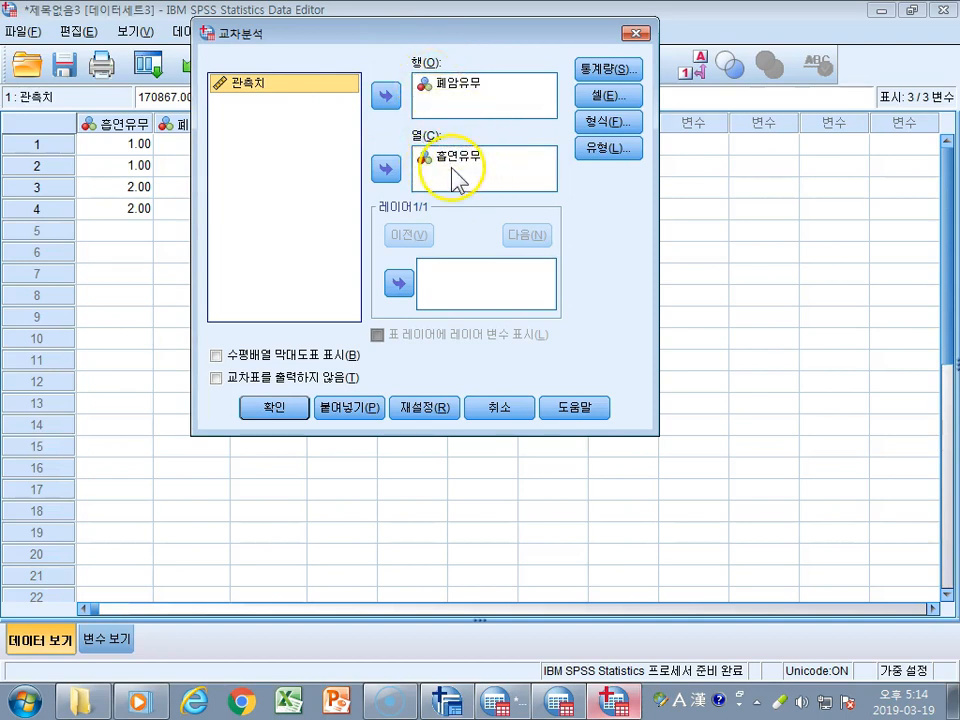
# Step: Add total (전체) percentages to the crosstab cells alongside the observed counts and run the analysis
pyautogui.click(604, 97)
pyautogui.click(285, 306)
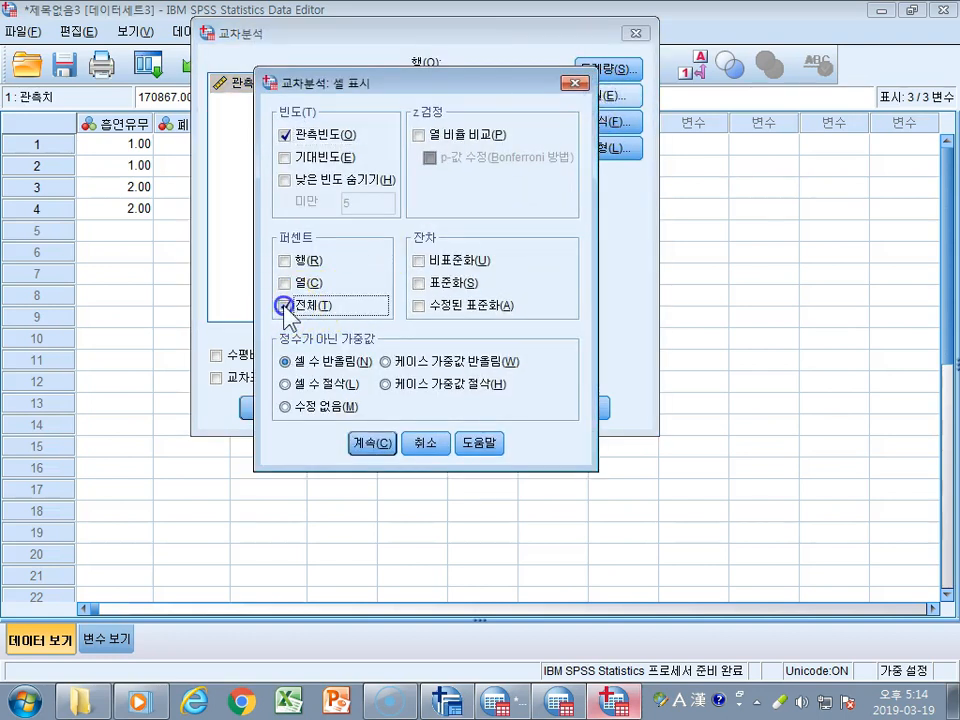
pyautogui.moveTo(397, 88); pyautogui.dragTo(663, 200)
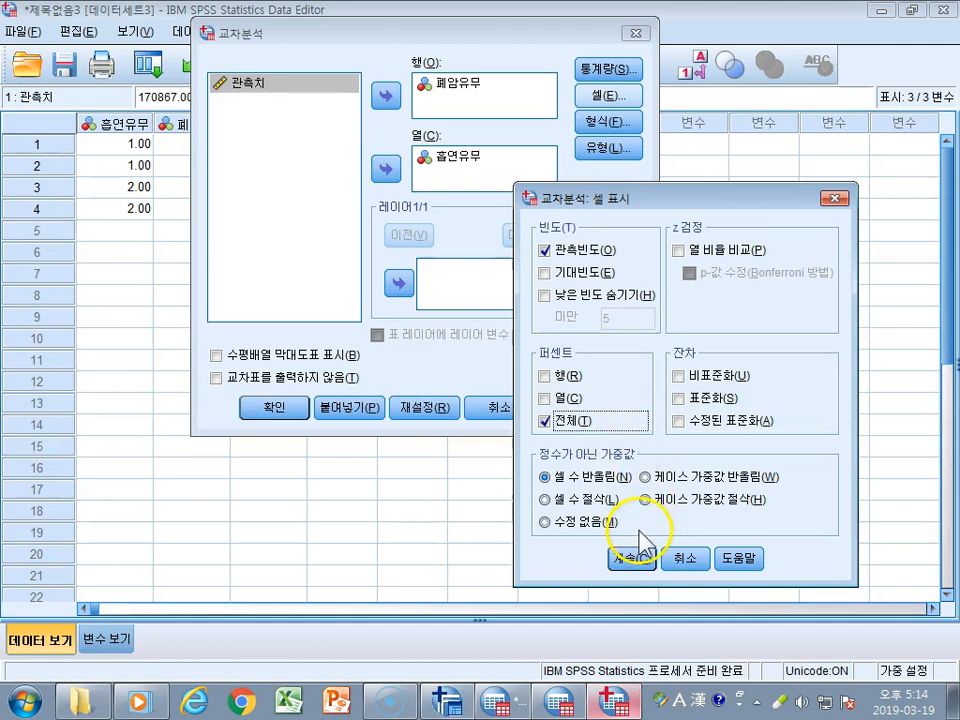
pyautogui.click(634, 562)
pyautogui.click(266, 416)
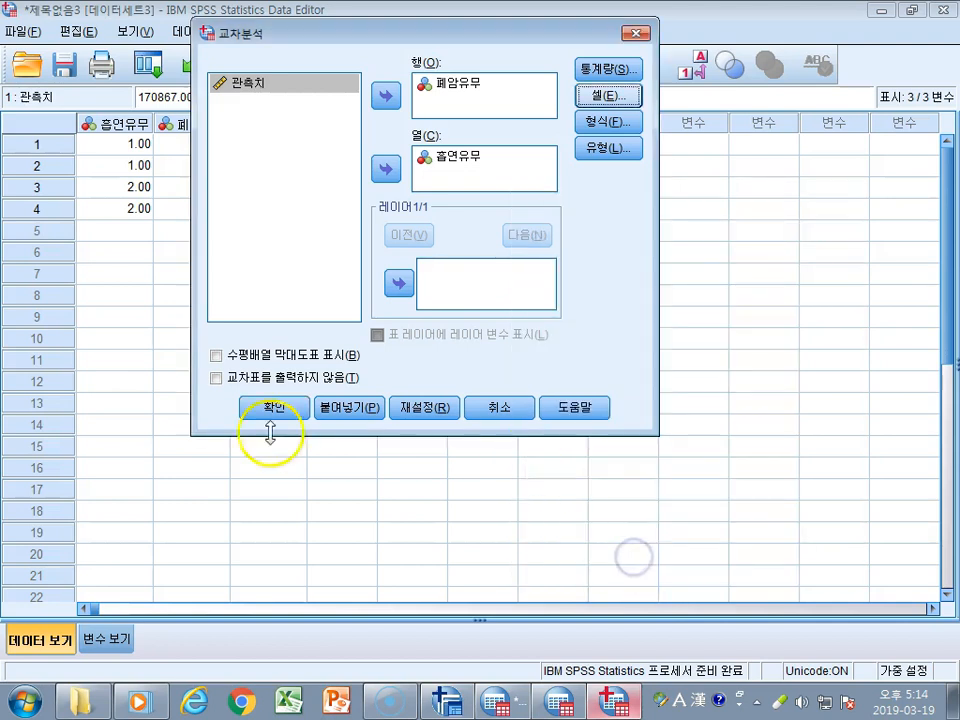
pyautogui.click(264, 413)
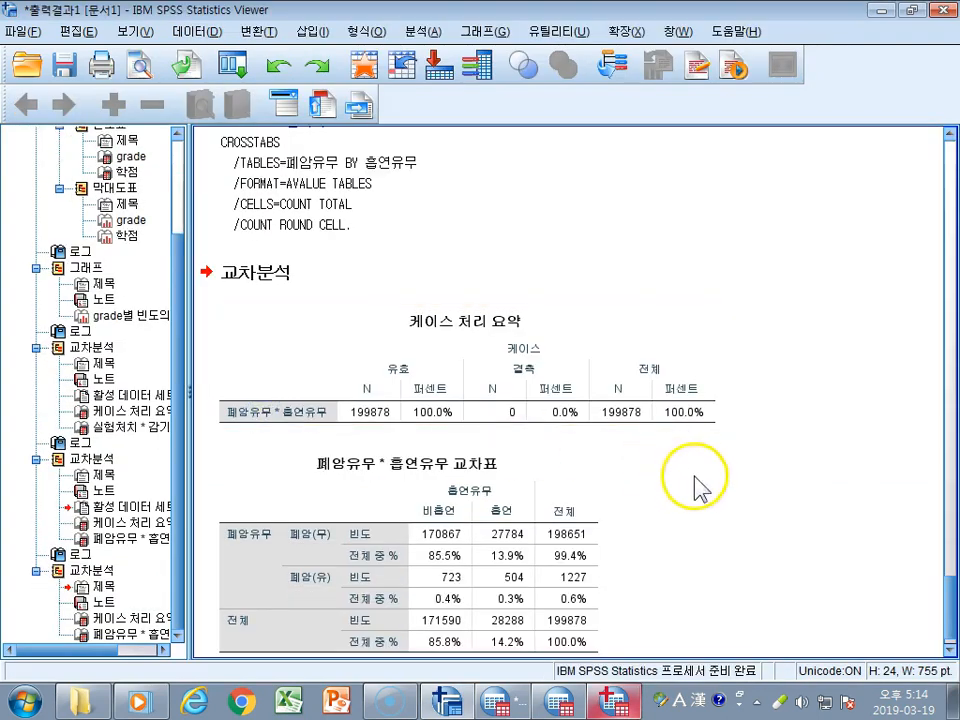
pyautogui.click(703, 480)
pyautogui.click(553, 538)
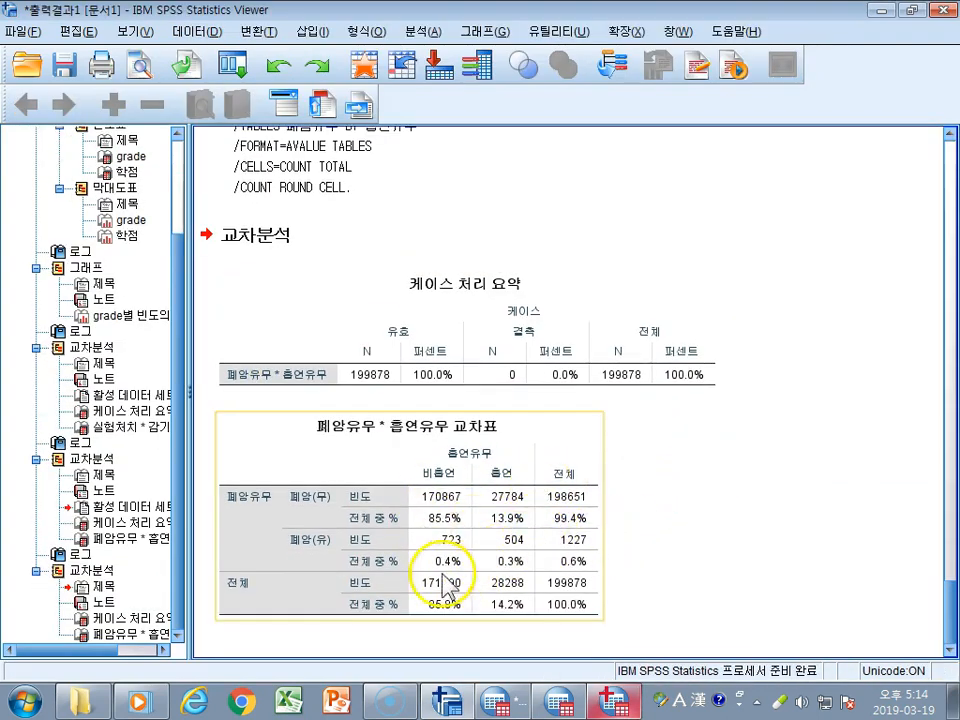